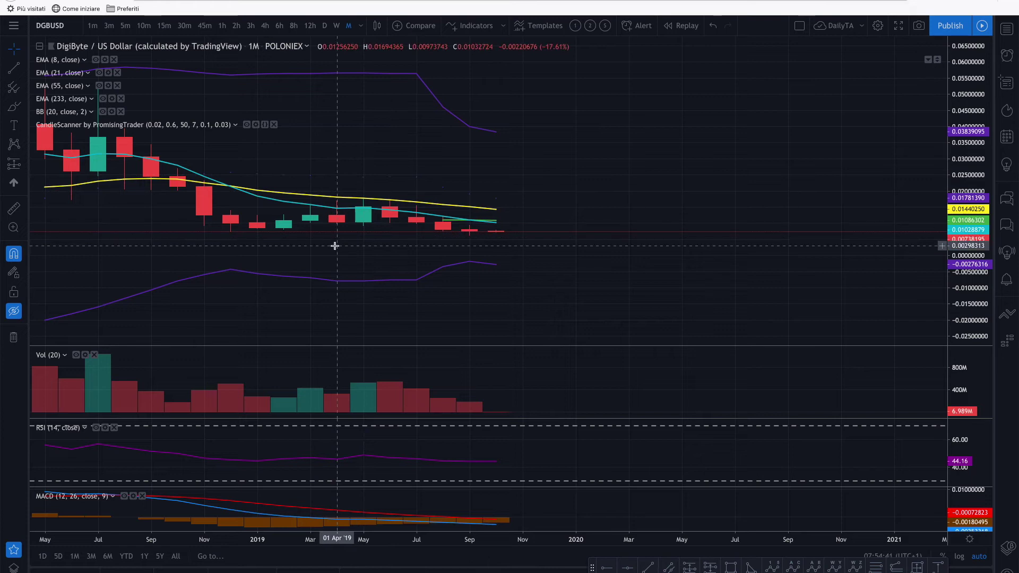
# Examine the DGBUSD price history on the monthly chart back to early 2018, followed by the weekly chart
pyautogui.moveTo(198, 309); pyautogui.dragTo(318, 312)
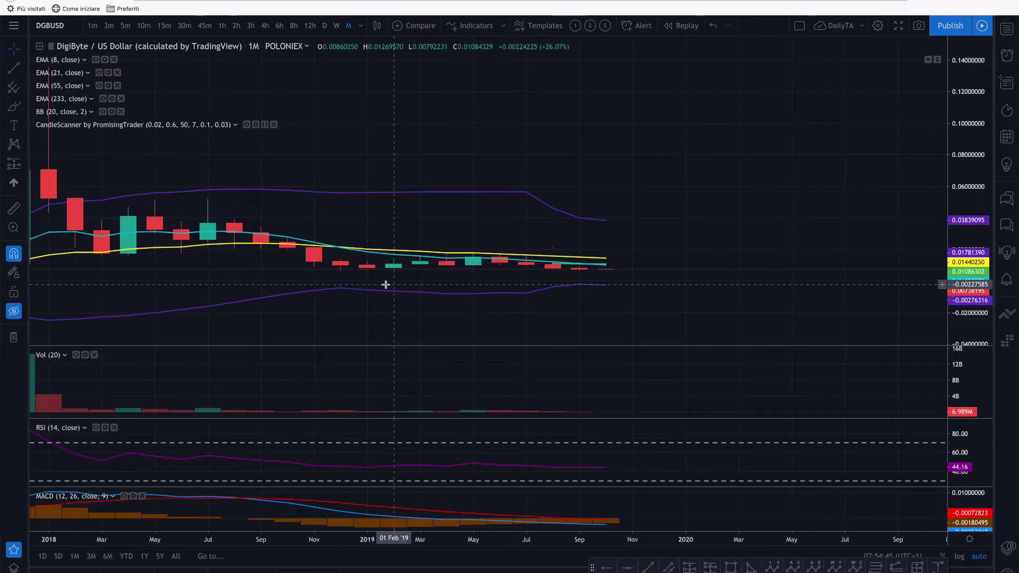
pyautogui.moveTo(392, 283); pyautogui.dragTo(385, 283)
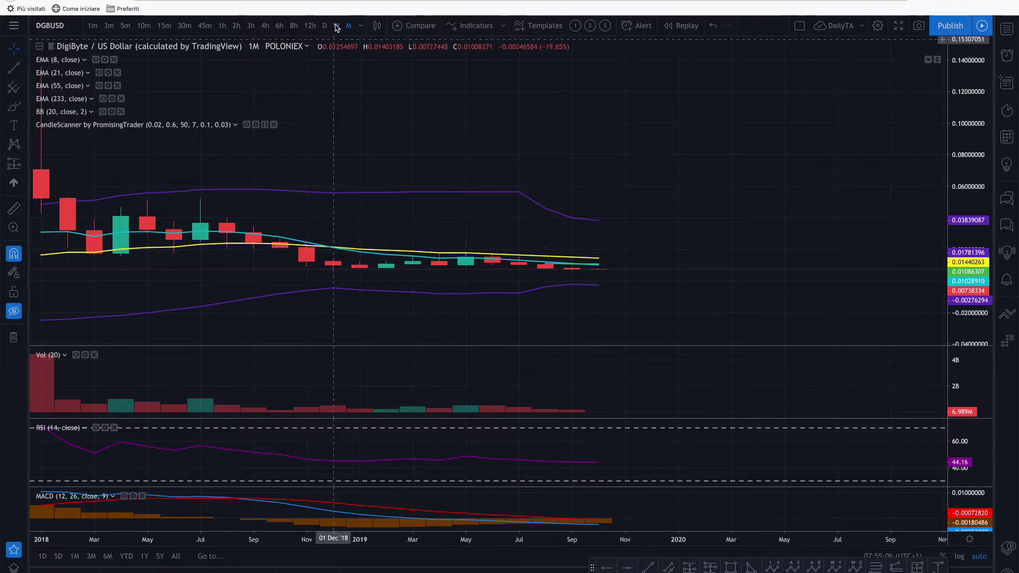
pyautogui.click(337, 27)
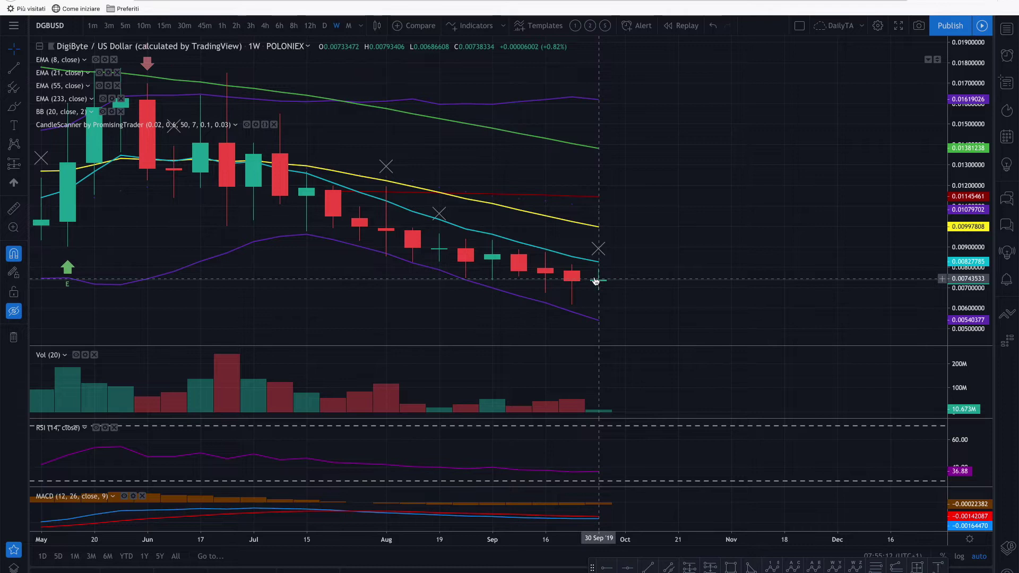
# Set the chart to the daily timeframe, covering August to October, and show the hidden drawings
pyautogui.click(325, 26)
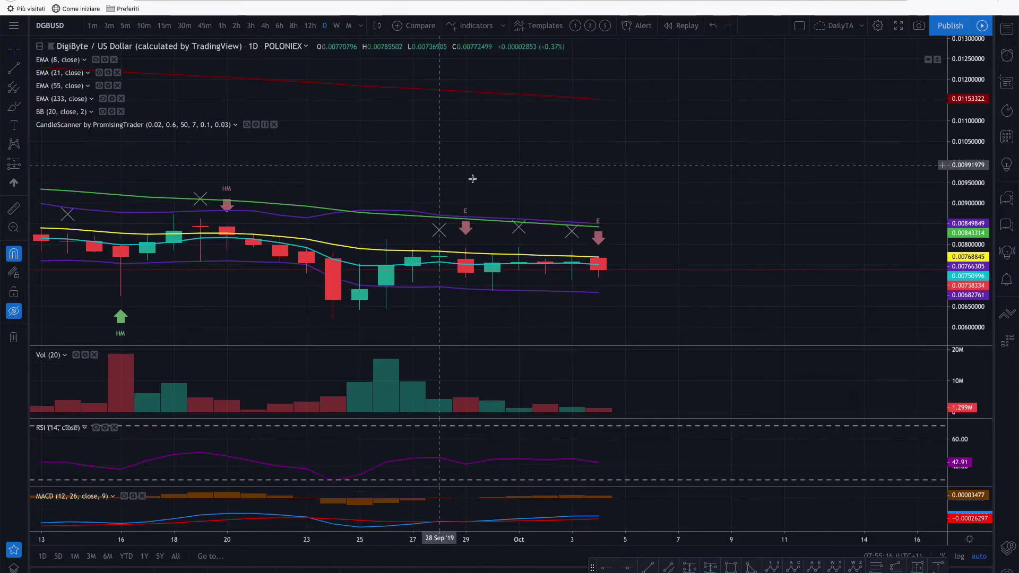
pyautogui.scroll(-5, 537, 173)
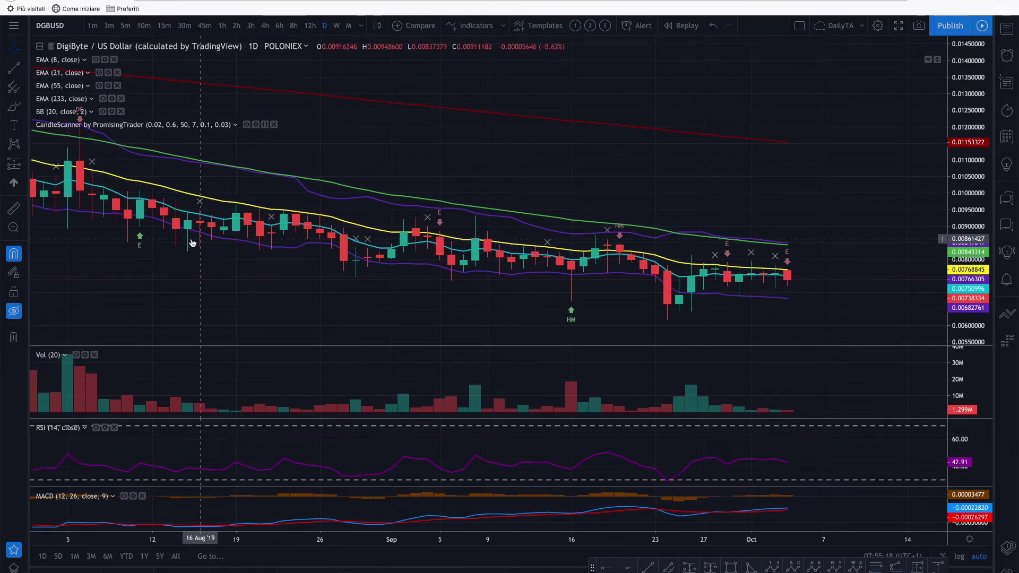
pyautogui.click(14, 313)
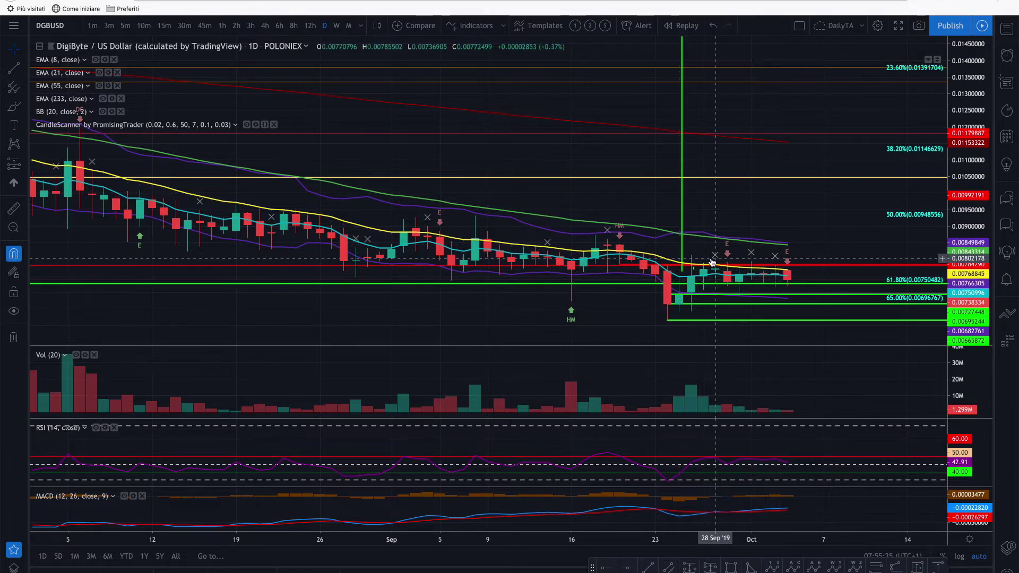
# Move the second anchor of the rising green trend line to the low of the 03 Oct '19 daily candle
pyautogui.scroll(3, 711, 262)
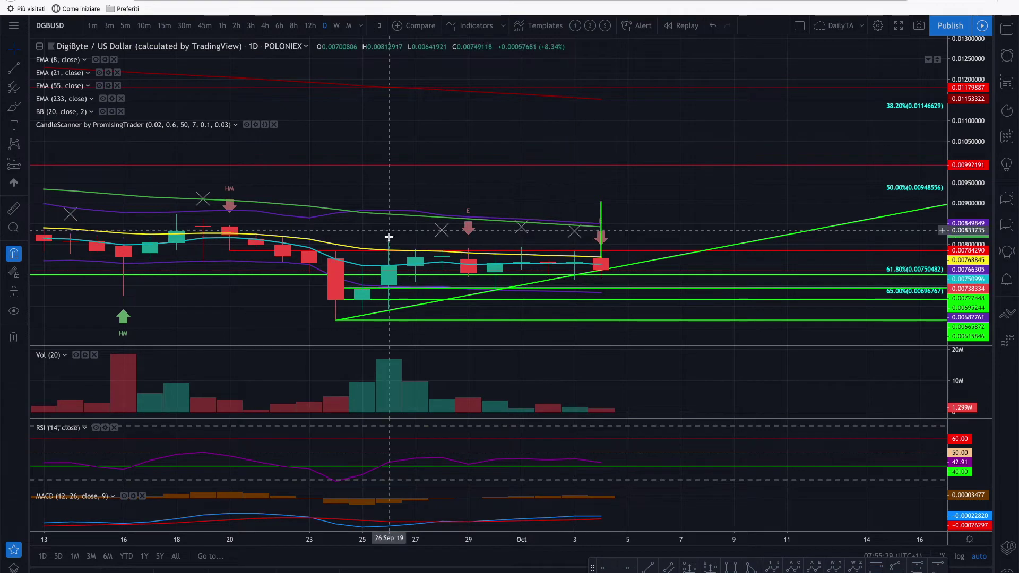
pyautogui.scroll(-5, 543, 279)
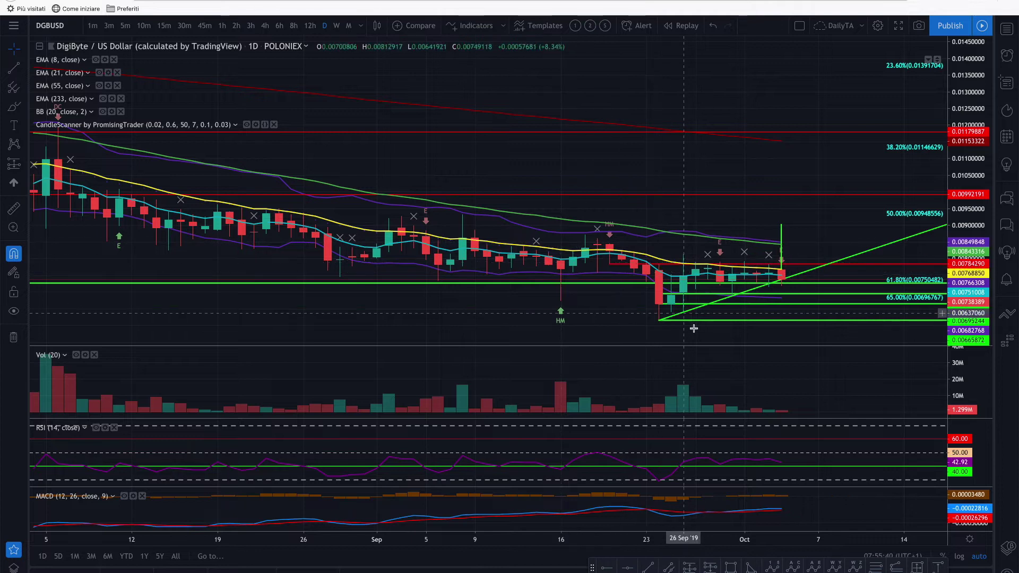
pyautogui.scroll(3, 762, 234)
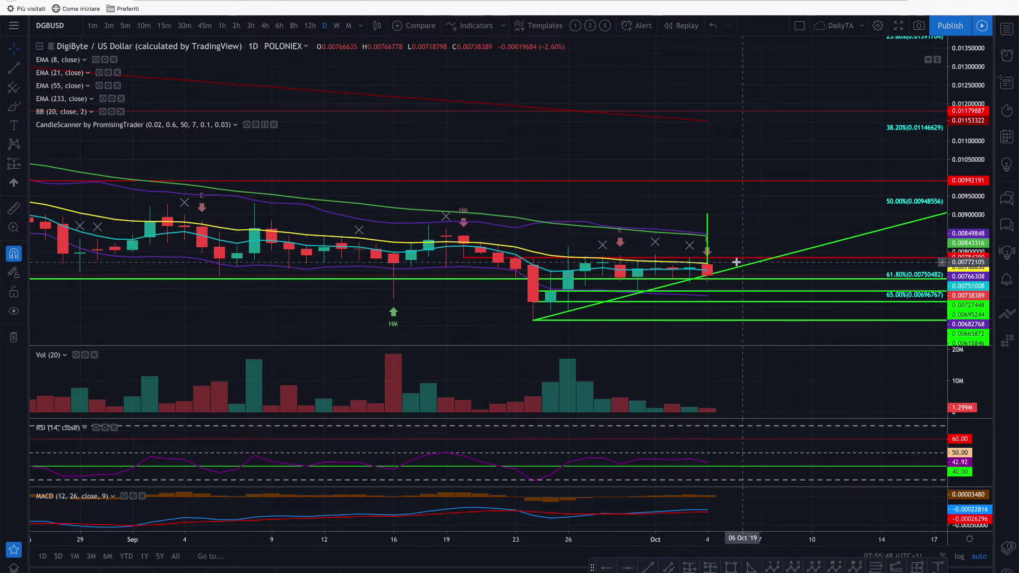
pyautogui.scroll(3, 737, 264)
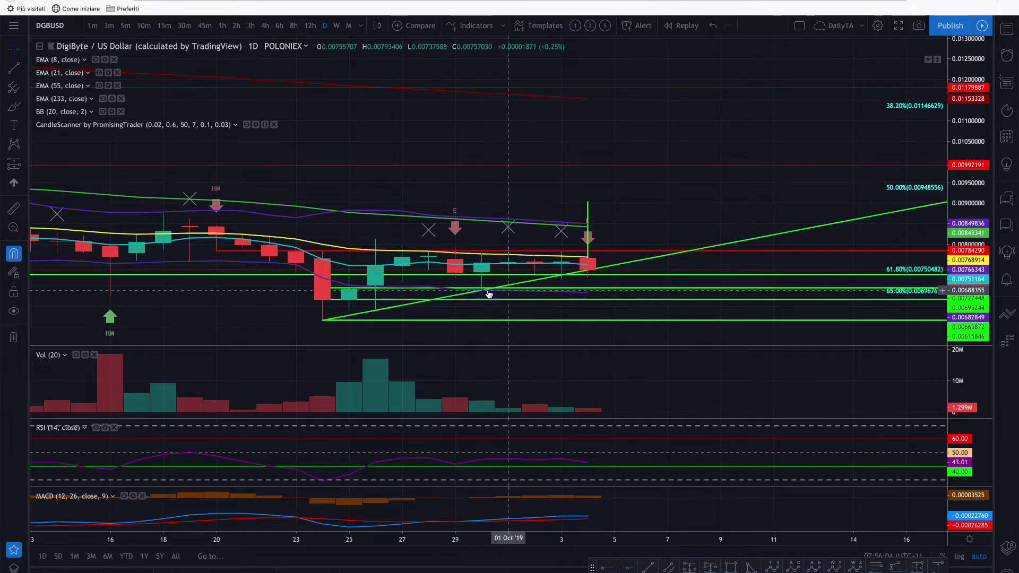
pyautogui.moveTo(482, 291); pyautogui.dragTo(563, 279)
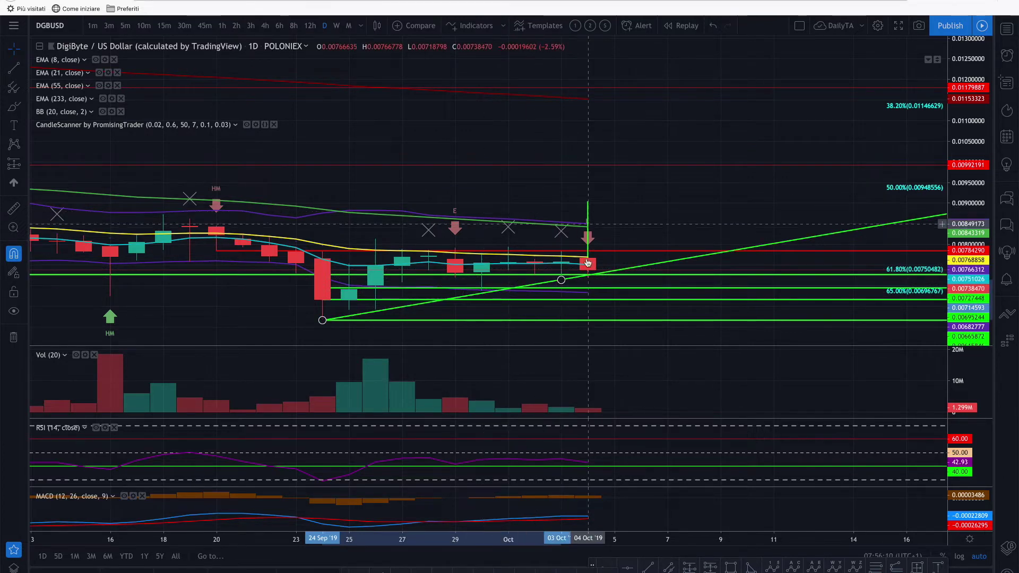
# Set the chart to the 6-hour timeframe and move the vertical green line to 04 Oct '19 13:00
pyautogui.hscroll(-3, 557, 194)
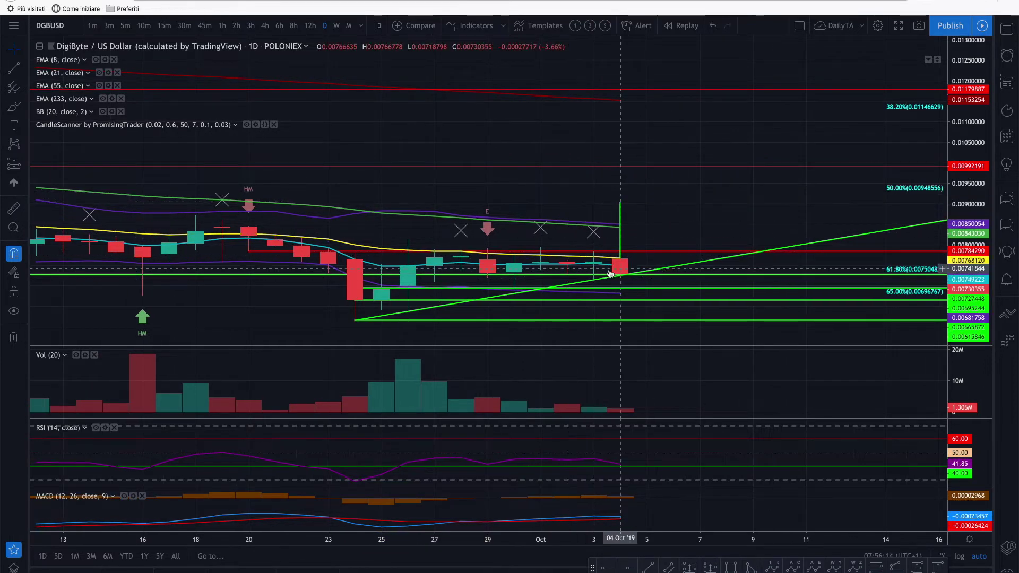
pyautogui.moveTo(712, 187); pyautogui.dragTo(489, 186)
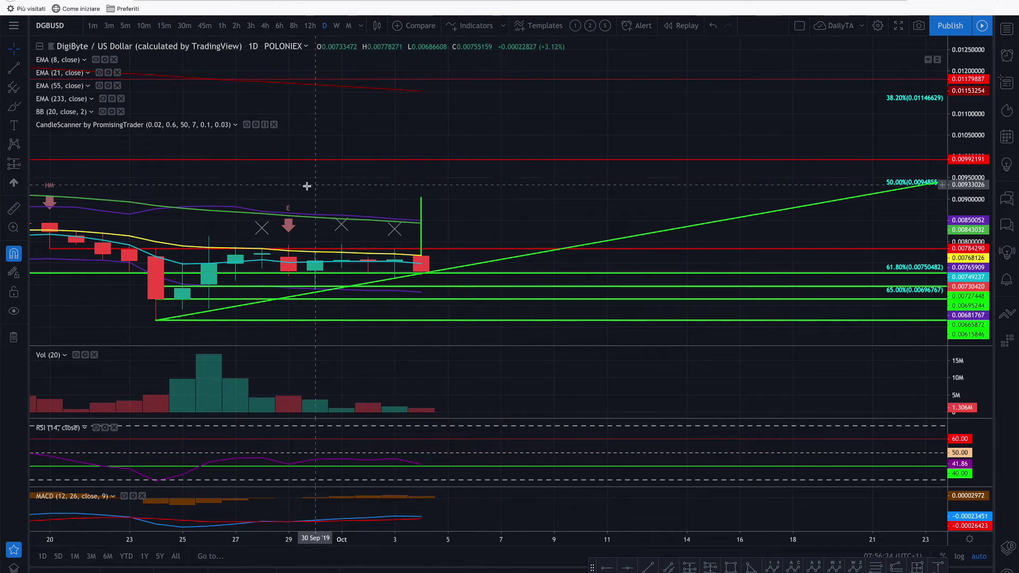
pyautogui.hscroll(-2, 419, 180)
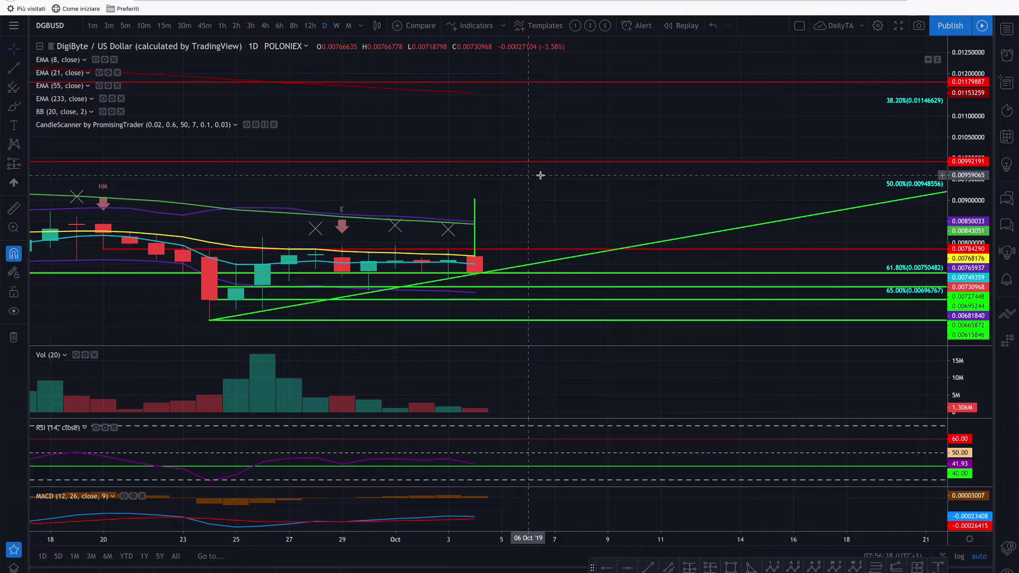
pyautogui.click(279, 26)
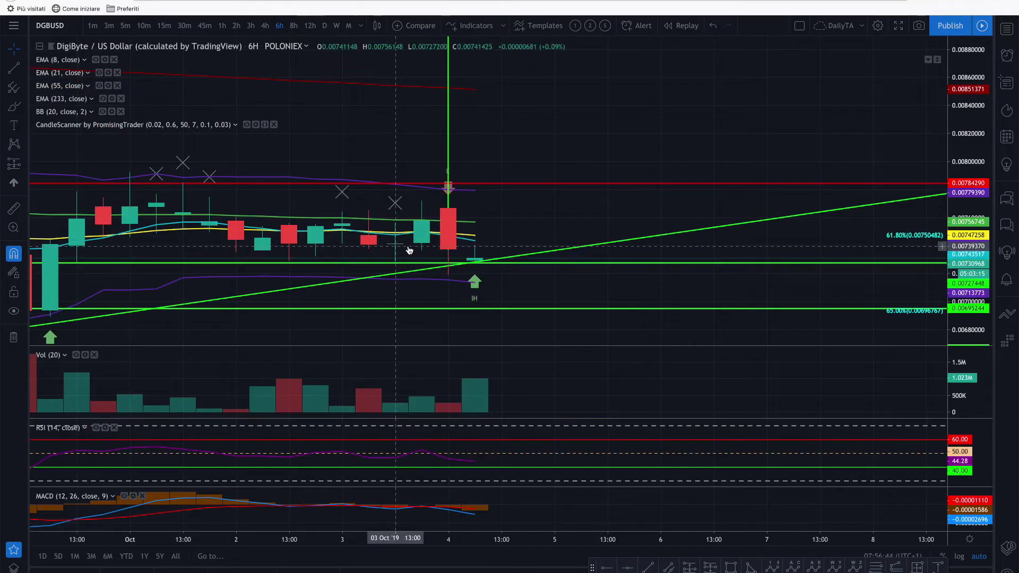
pyautogui.scroll(-2, 408, 250)
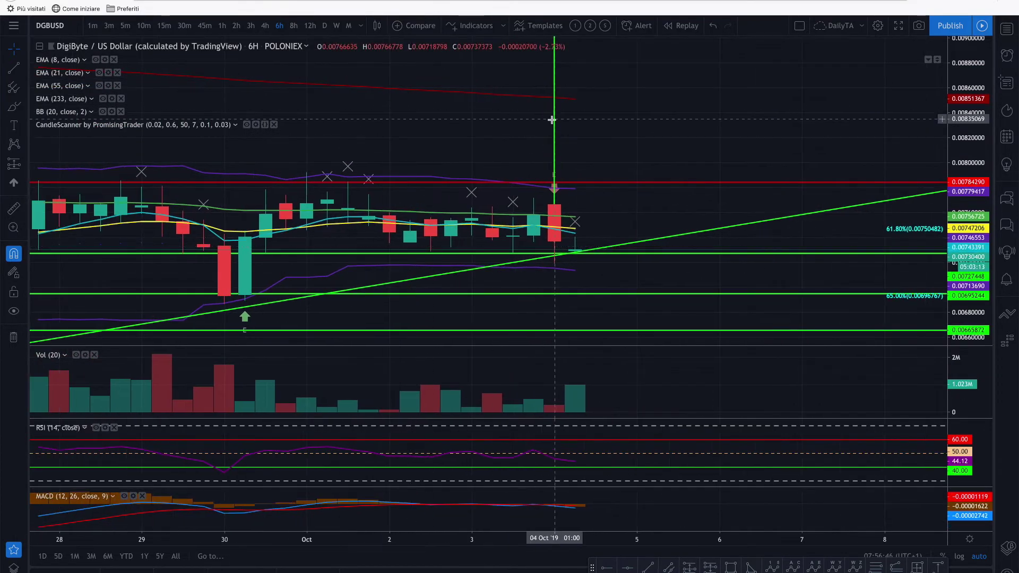
pyautogui.moveTo(555, 127); pyautogui.dragTo(599, 129)
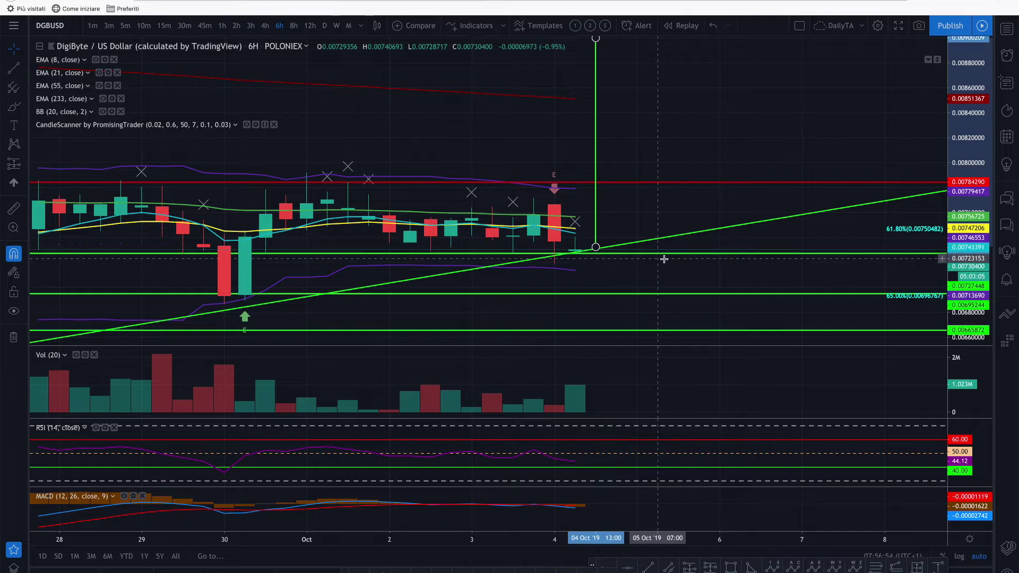
# Examine the 6-hour price action and RSI, and view the MACD pane maximized before restoring the full layout
pyautogui.scroll(-5, 657, 259)
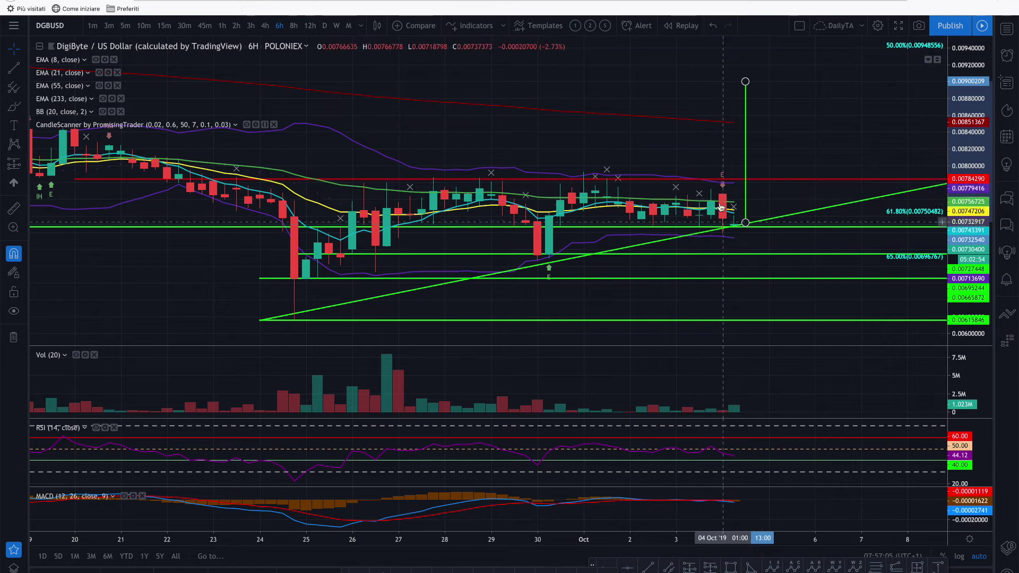
pyautogui.scroll(1, 740, 212)
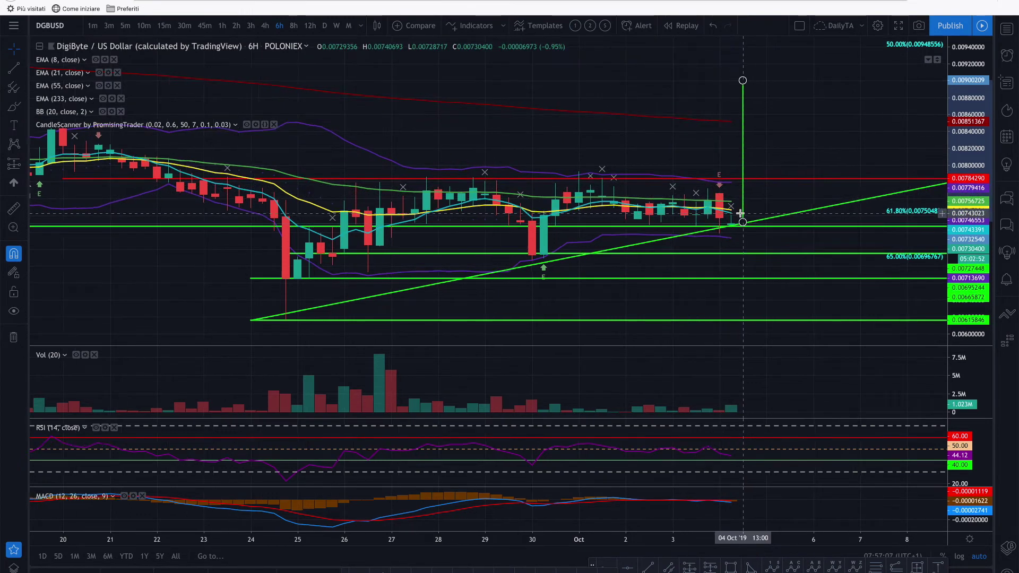
pyautogui.scroll(3, 740, 213)
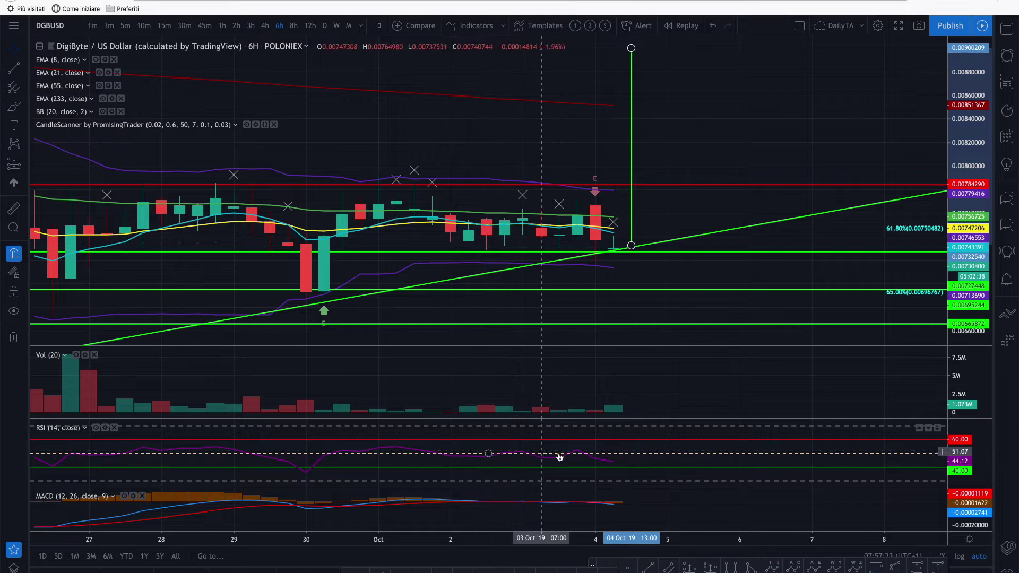
pyautogui.click(661, 507)
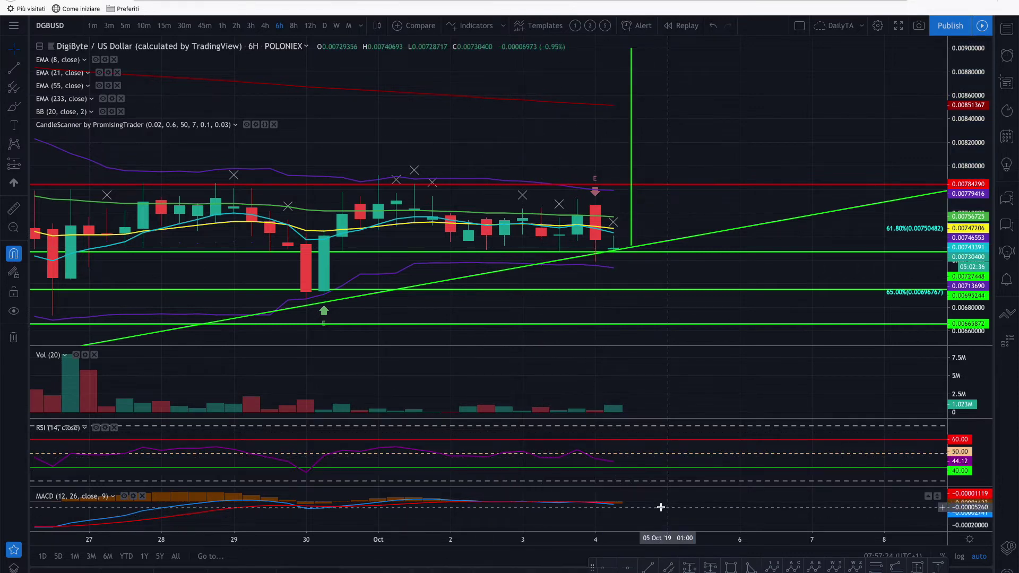
pyautogui.doubleClick(661, 507)
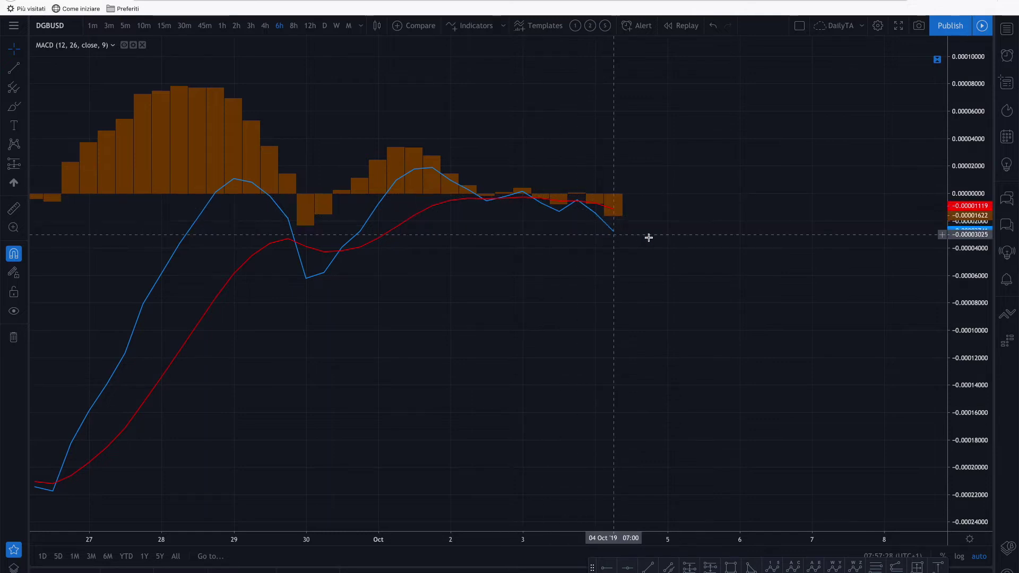
pyautogui.doubleClick(685, 244)
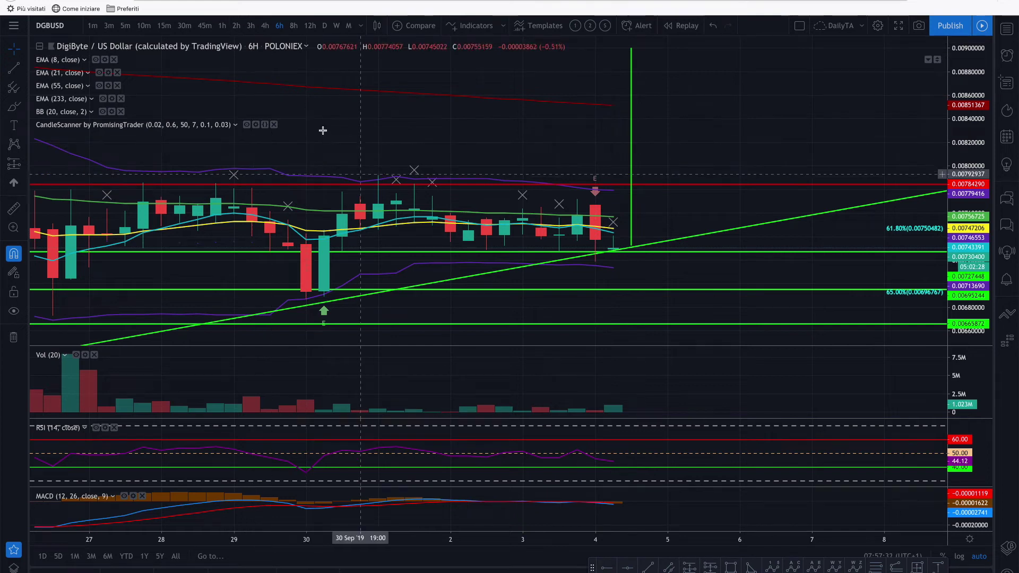
# Return to the daily timeframe and check the price coordinates of the upper and lowest horizontal support rays starting at 24 Sep '19
pyautogui.scroll(-4, 506, 142)
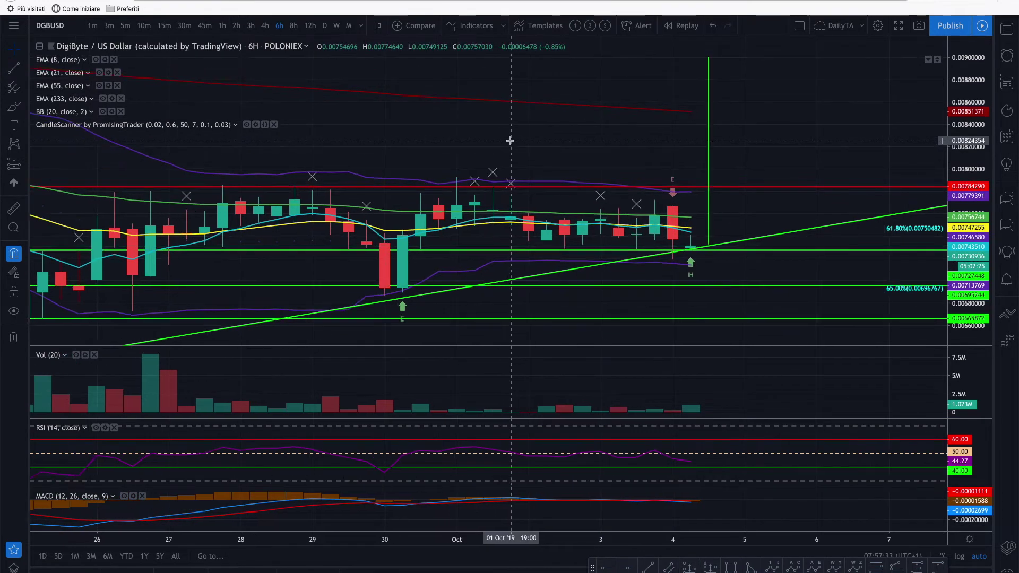
pyautogui.scroll(-1, 389, 238)
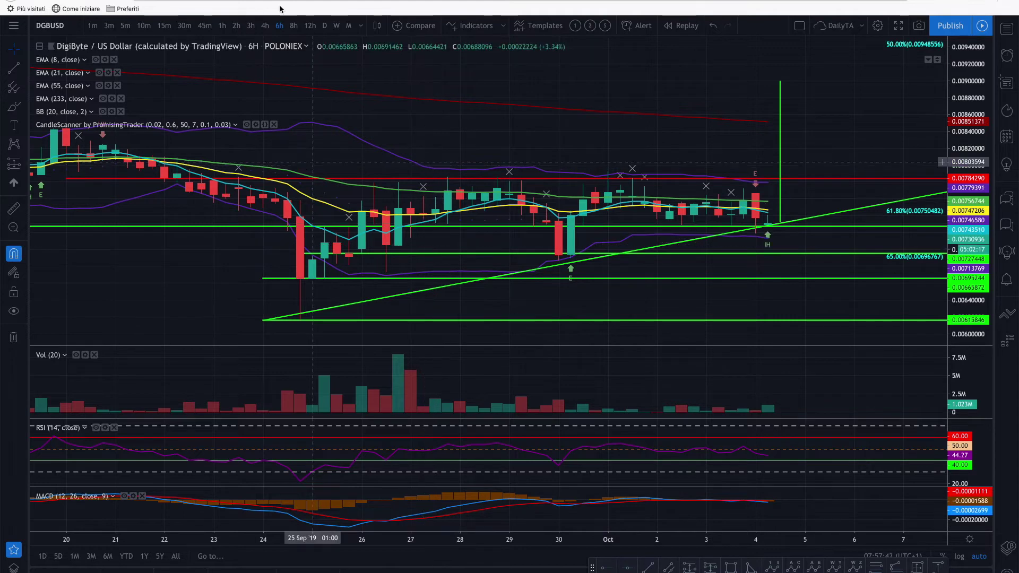
pyautogui.click(325, 26)
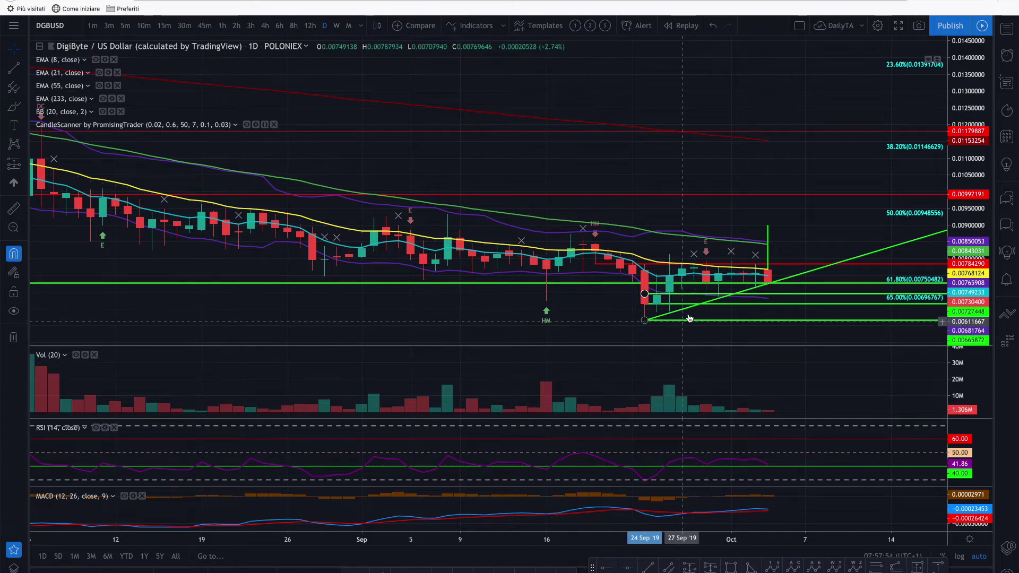
pyautogui.doubleClick(645, 294)
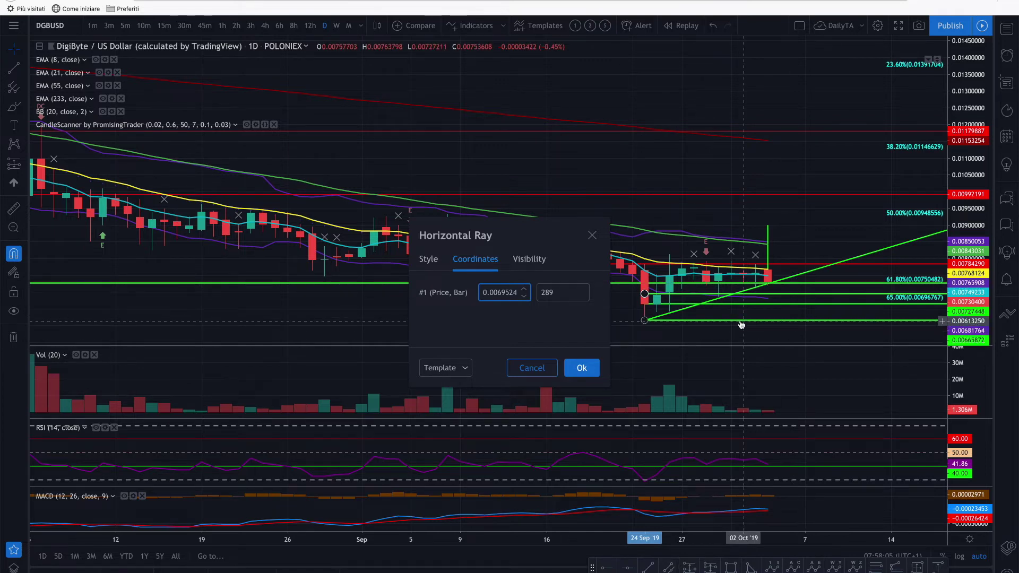
pyautogui.press('Escape')
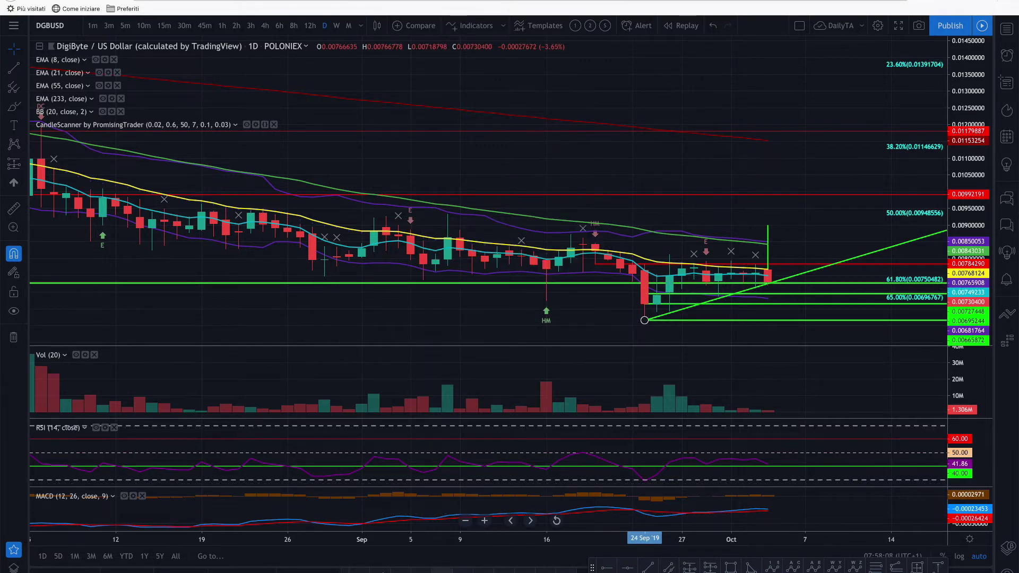
pyautogui.doubleClick(644, 320)
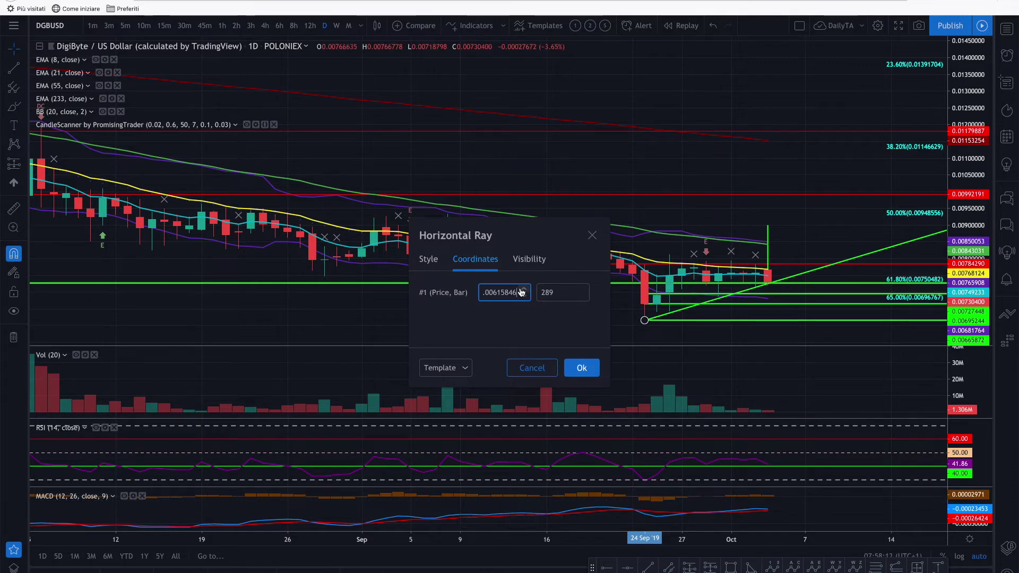
pyautogui.click(532, 368)
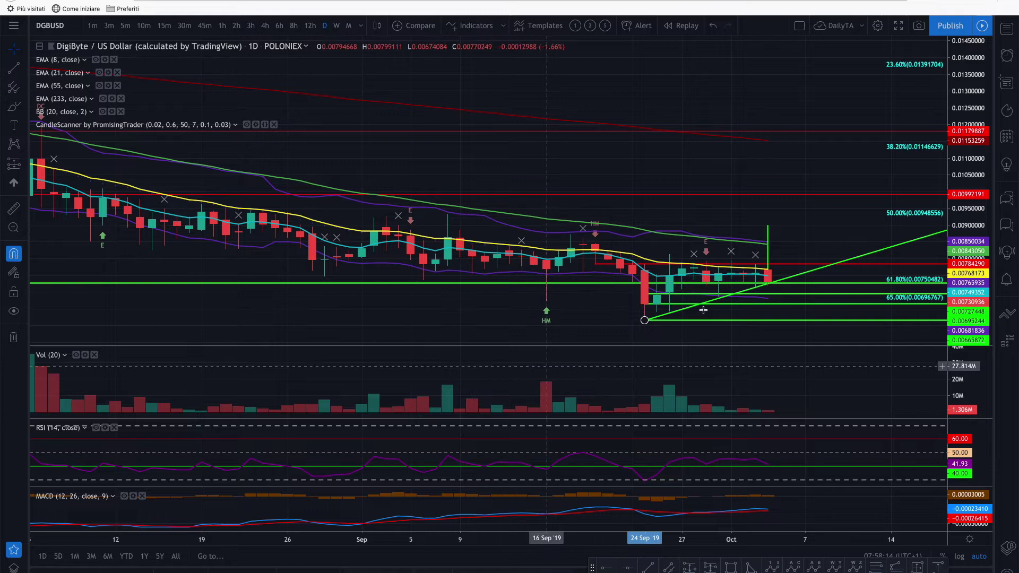
# Set the chart to the 3-hour timeframe and examine the price since late September against the rising trend line and support levels
pyautogui.scroll(3, 791, 308)
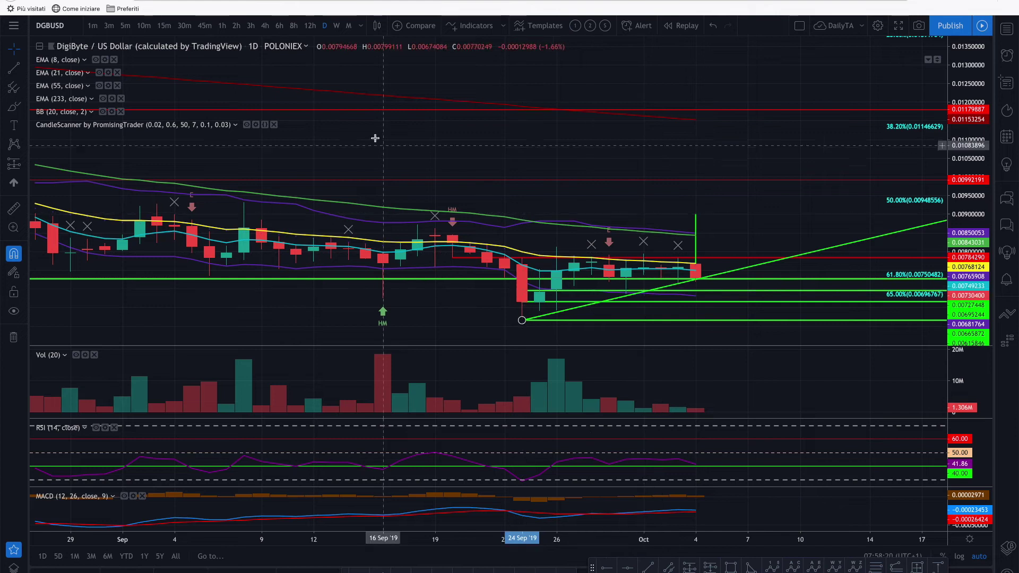
pyautogui.click(251, 26)
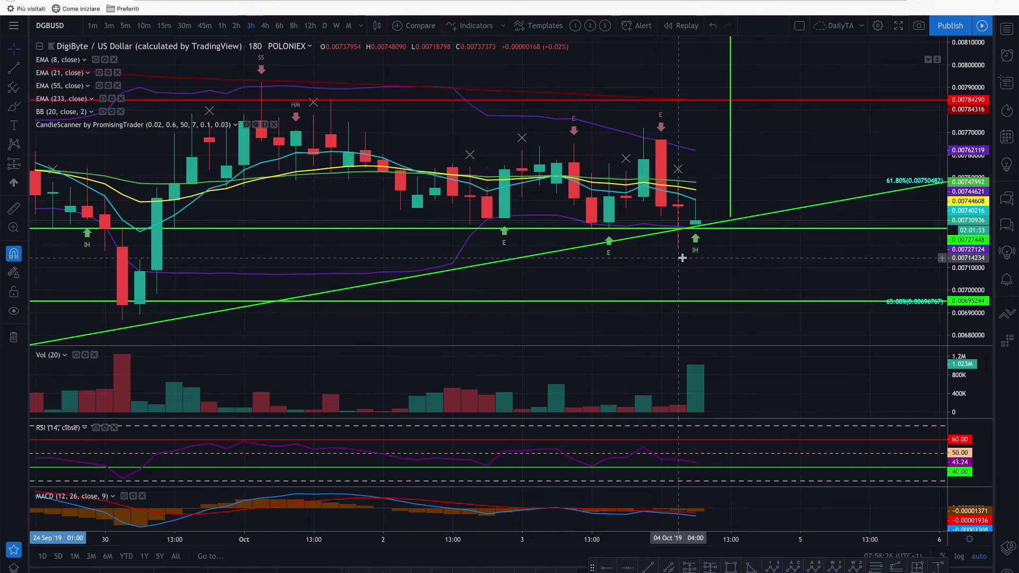
pyautogui.scroll(-1, 683, 257)
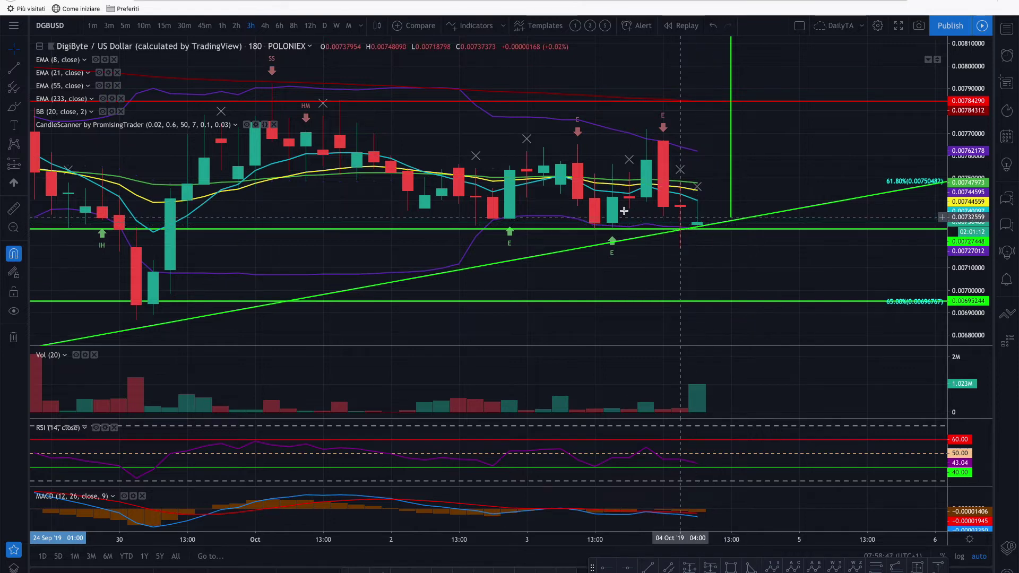
pyautogui.scroll(-5, 539, 184)
pyautogui.scroll(-3, 539, 184)
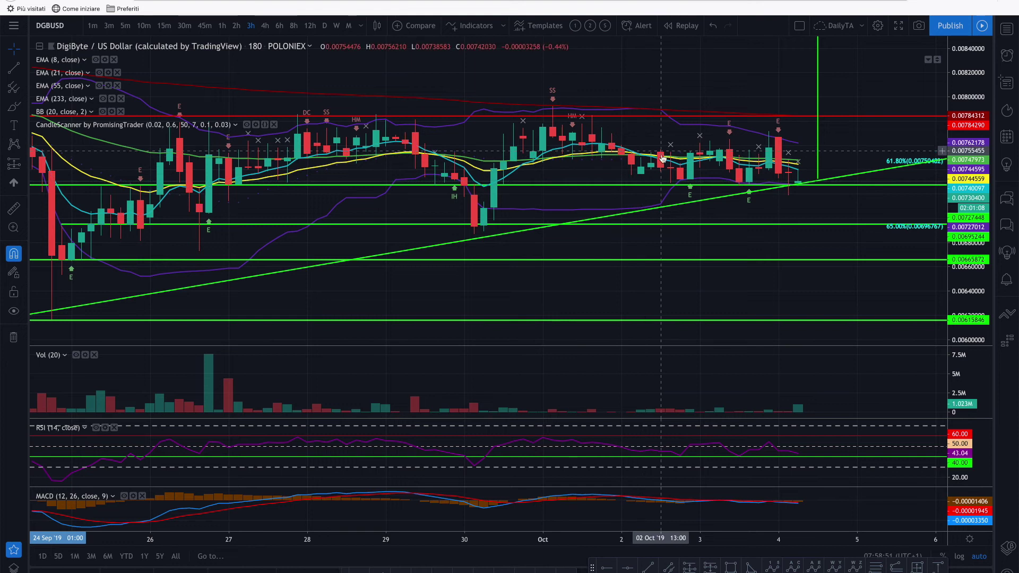
pyautogui.scroll(1, 792, 185)
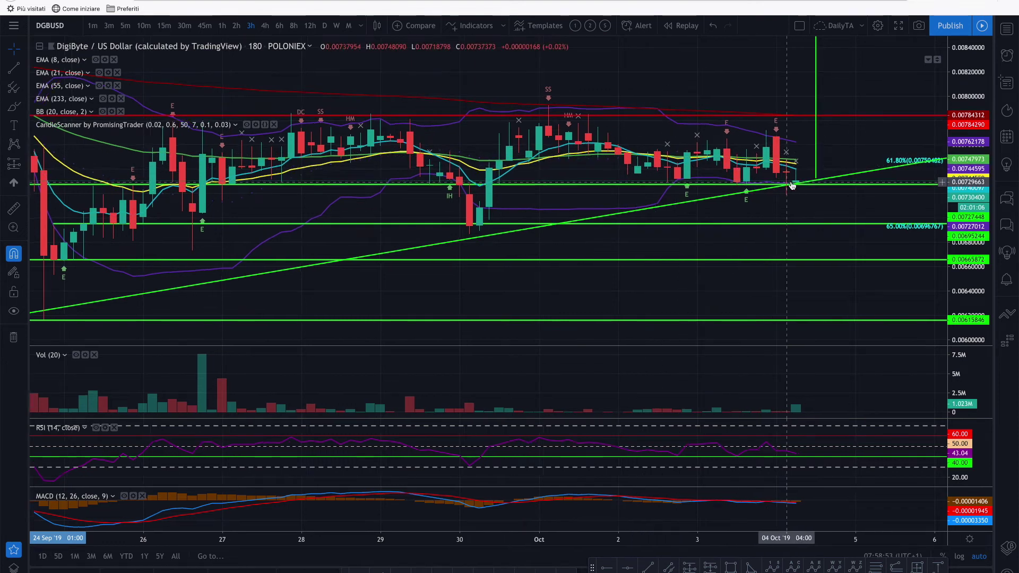
# Move the rising trend line's starting anchor to the candle low at 24 Sep '19 19:00, price 0.00615846
pyautogui.scroll(3, 712, 323)
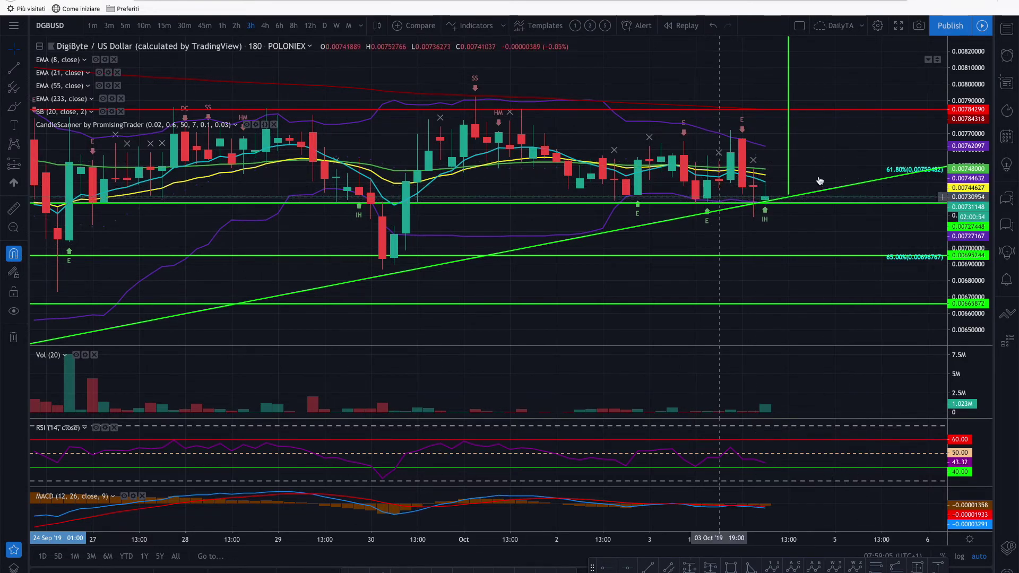
pyautogui.scroll(-3, 835, 180)
pyautogui.scroll(-2, 743, 193)
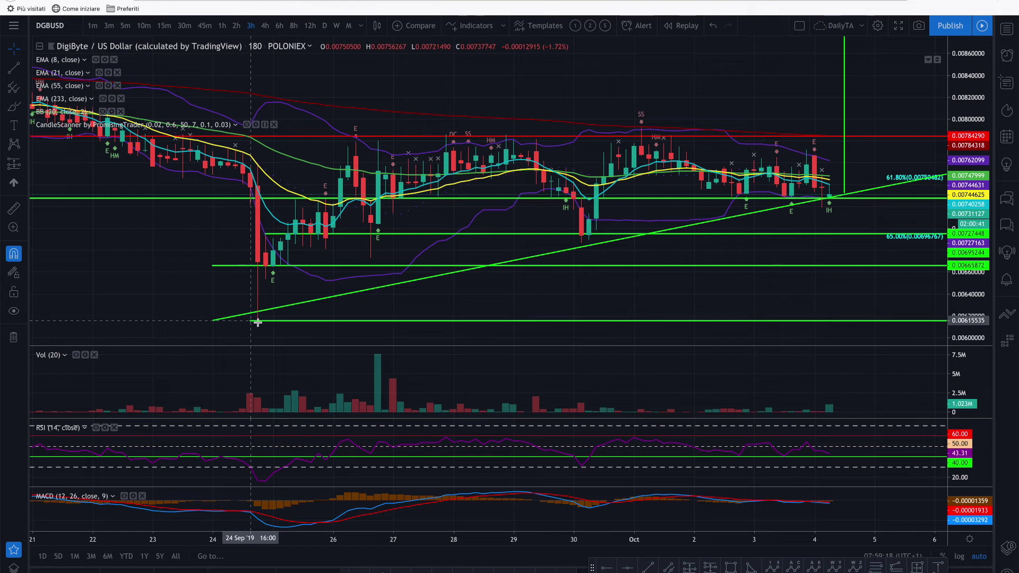
pyautogui.click(220, 319)
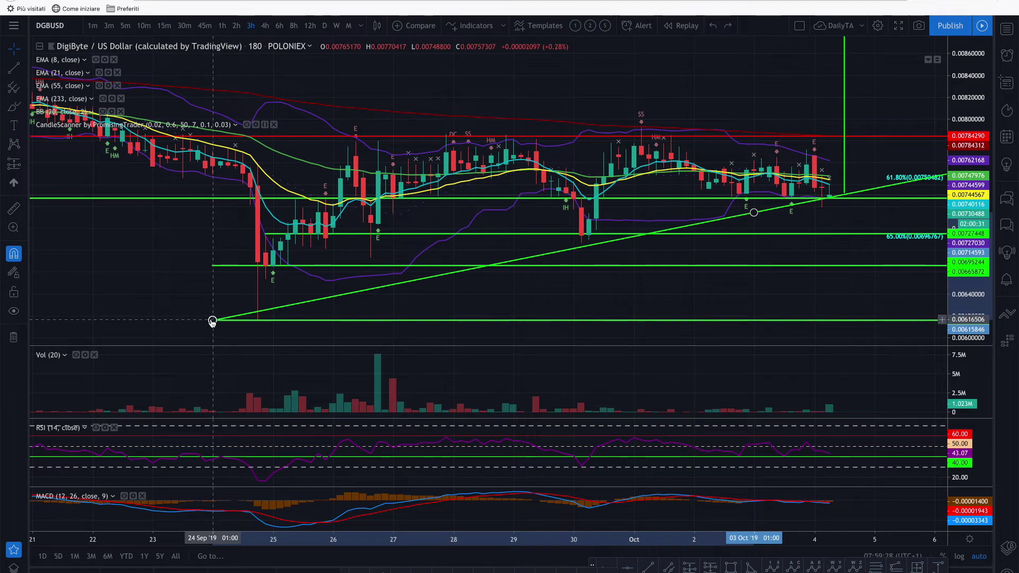
pyautogui.moveTo(212, 320); pyautogui.dragTo(258, 322)
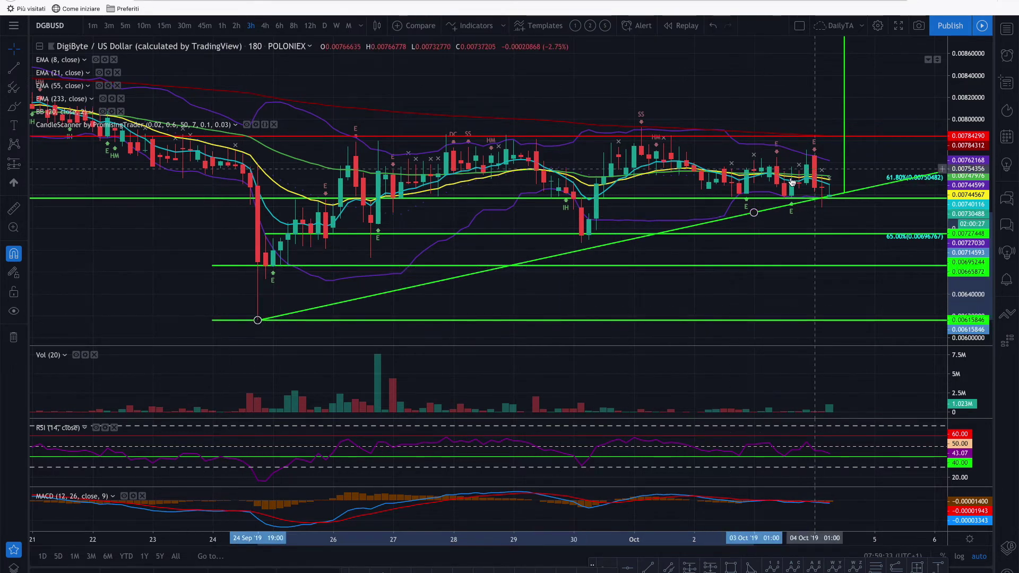
# Set the chart to the 1-hour timeframe and move the rising trend line's second anchor to 04 Oct '19 06:00 at 0.00726086
pyautogui.scroll(4, 715, 210)
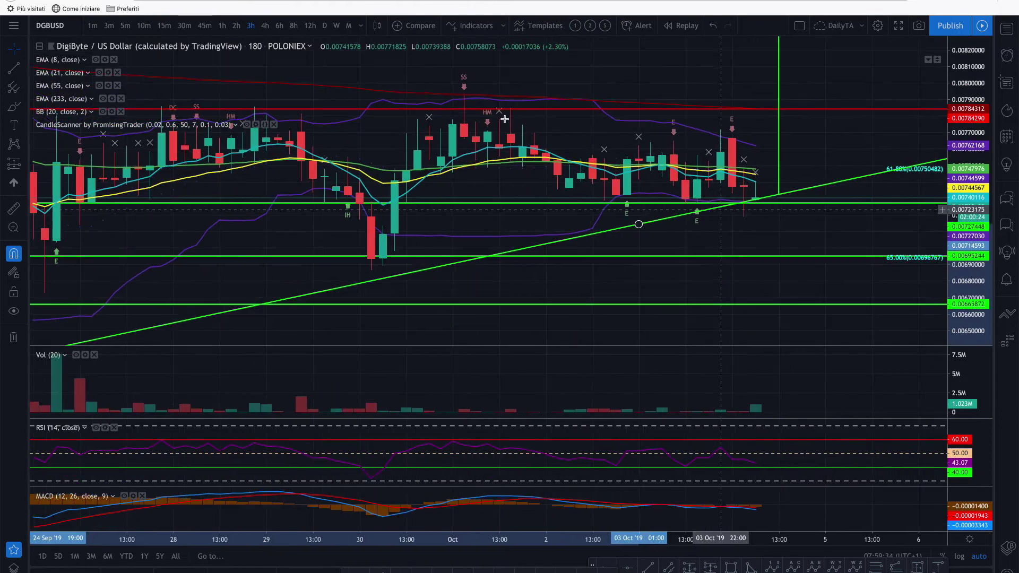
pyautogui.click(222, 25)
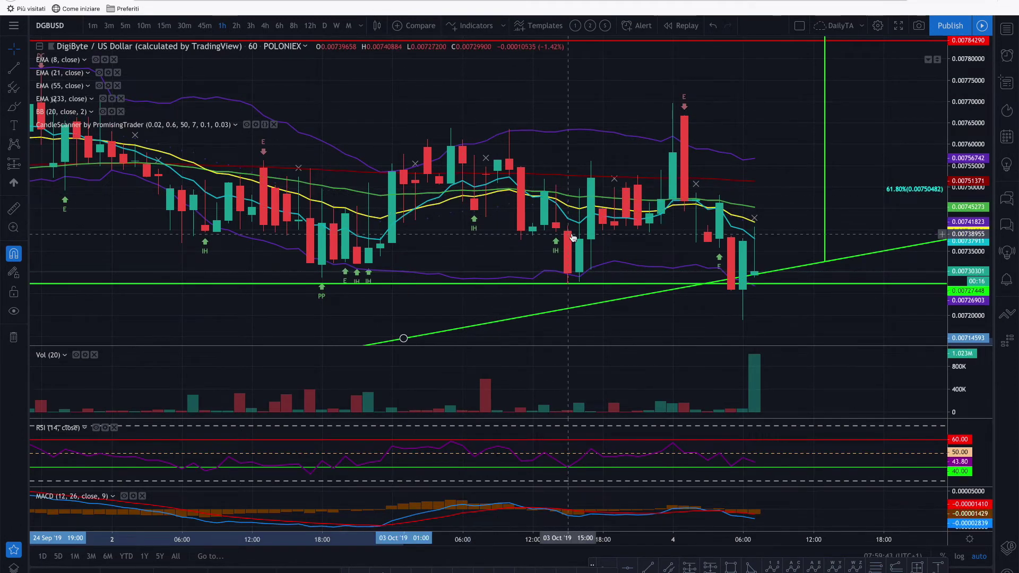
pyautogui.scroll(-5, 545, 231)
pyautogui.scroll(-2, 573, 237)
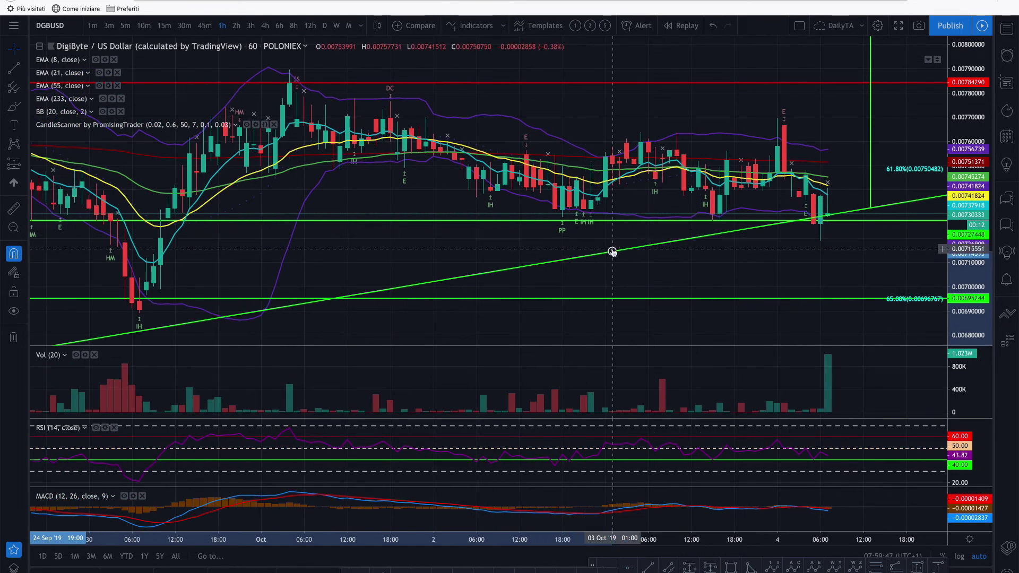
pyautogui.moveTo(613, 251); pyautogui.dragTo(818, 224)
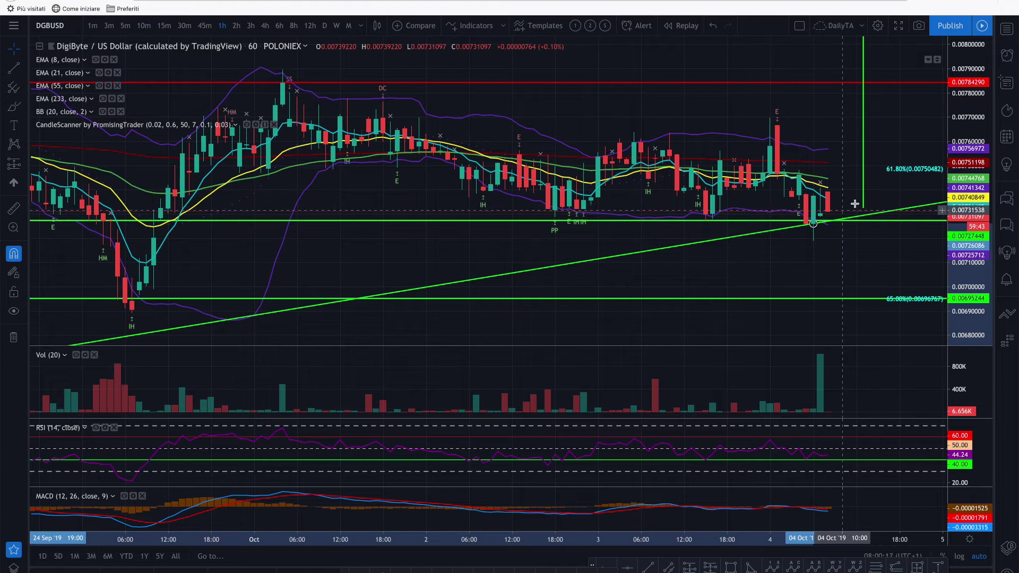
# Examine the latest 1-hour candles against the adjusted trend line, the support levels and the RSI's 40 level
pyautogui.scroll(5, 788, 213)
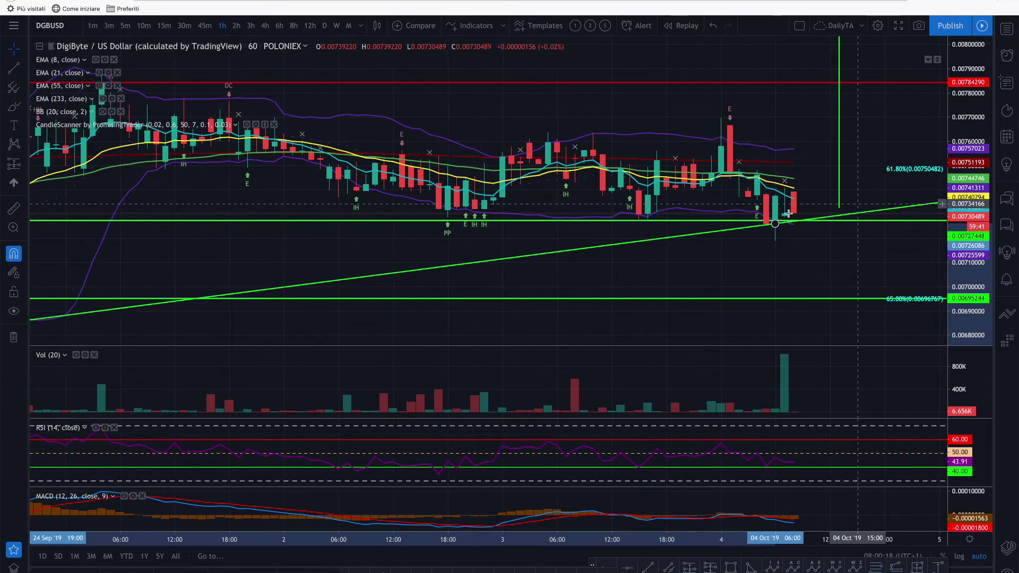
pyautogui.scroll(1, 788, 213)
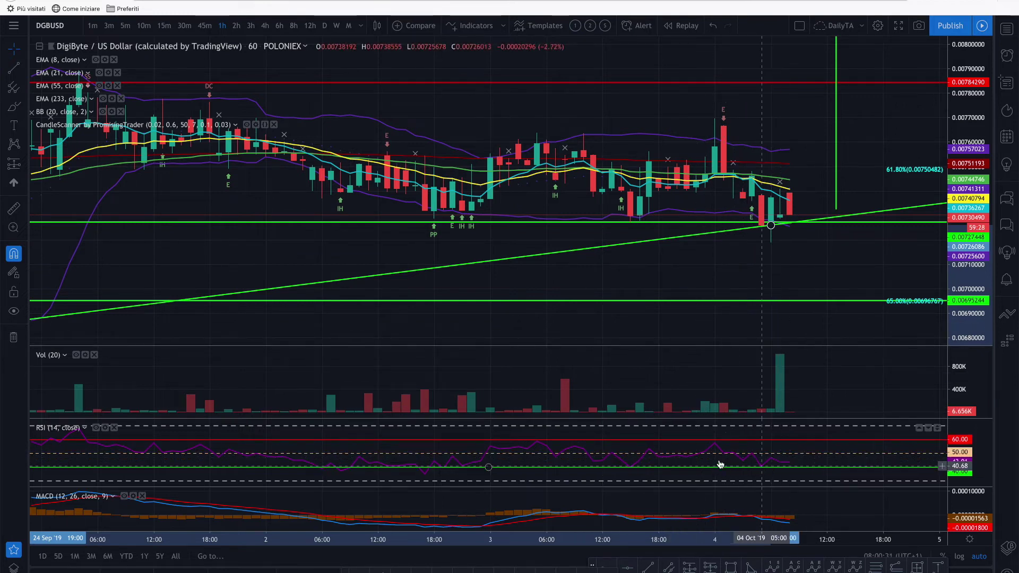
pyautogui.click(431, 468)
pyautogui.click(530, 148)
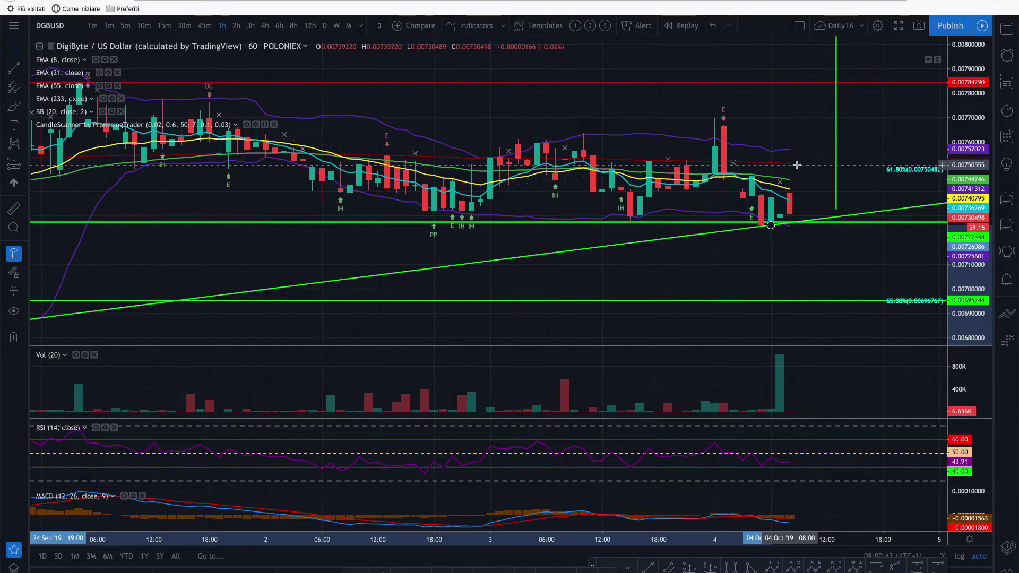
pyautogui.scroll(-3, 707, 154)
pyautogui.scroll(-5, 708, 154)
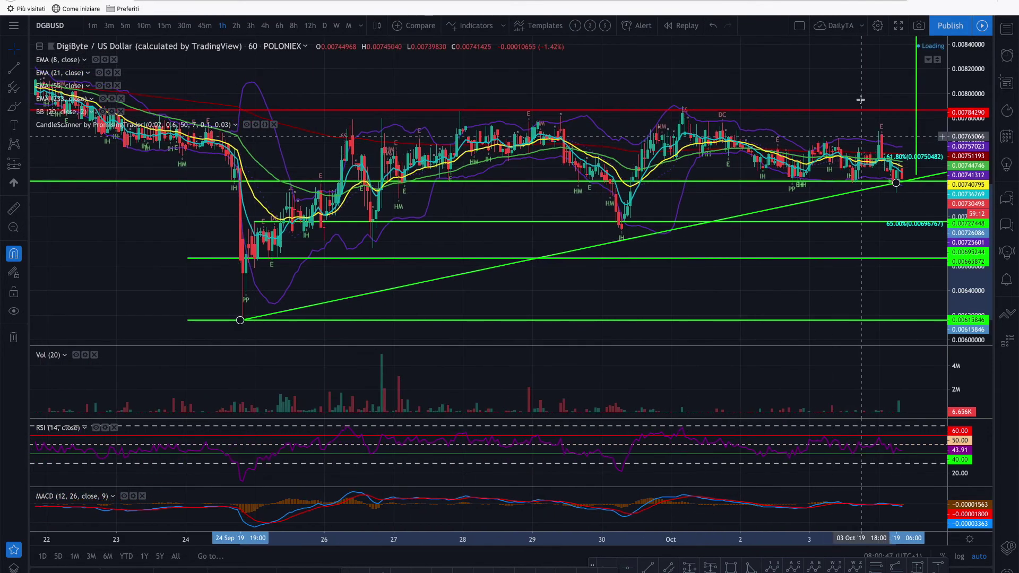
pyautogui.moveTo(831, 97); pyautogui.dragTo(660, 99)
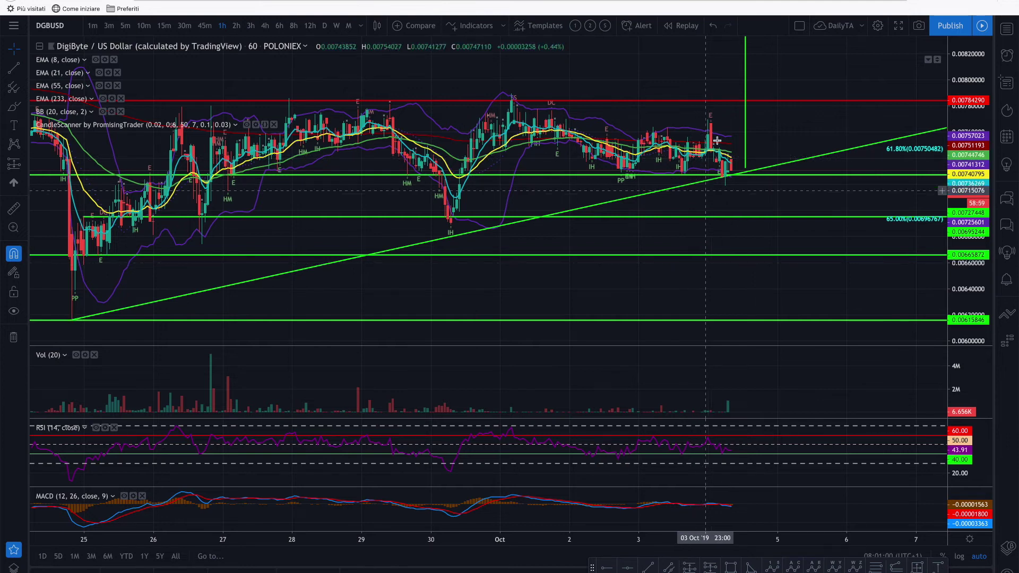
# Examine the 1-hour price history since late June against the horizontal resistances and Fibonacci levels, including the 0.00784290 resistance ray
pyautogui.scroll(-3, 603, 187)
pyautogui.moveTo(603, 187); pyautogui.dragTo(803, 194)
pyautogui.scroll(-1, 666, 208)
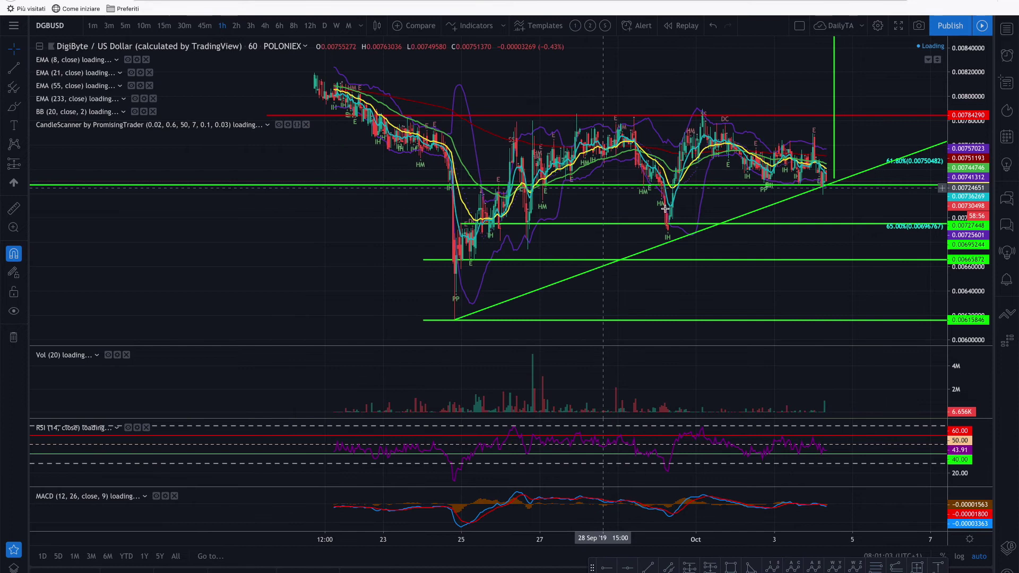
pyautogui.scroll(-5, 434, 157)
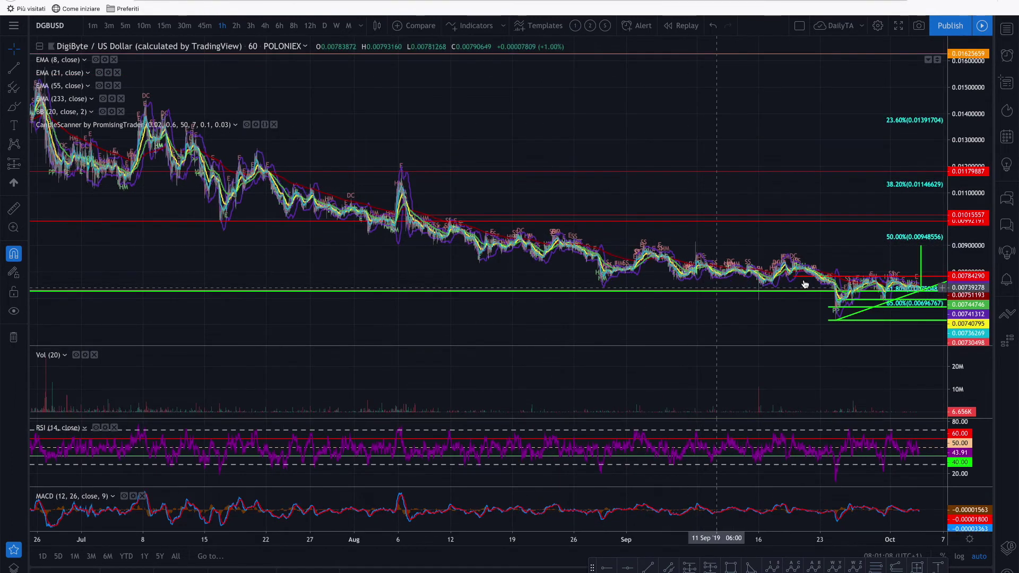
pyautogui.moveTo(611, 219); pyautogui.dragTo(386, 222)
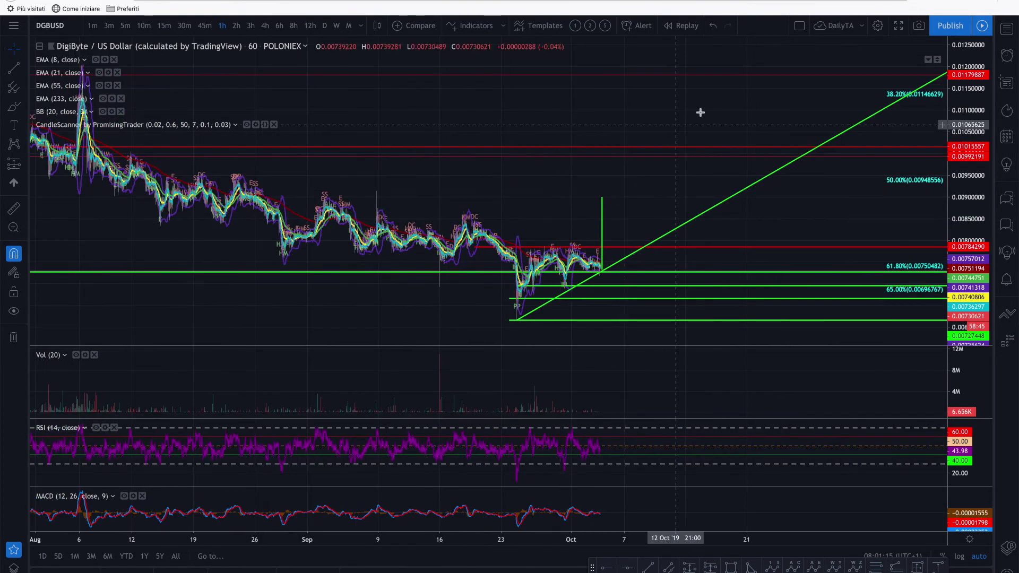
pyautogui.click(616, 249)
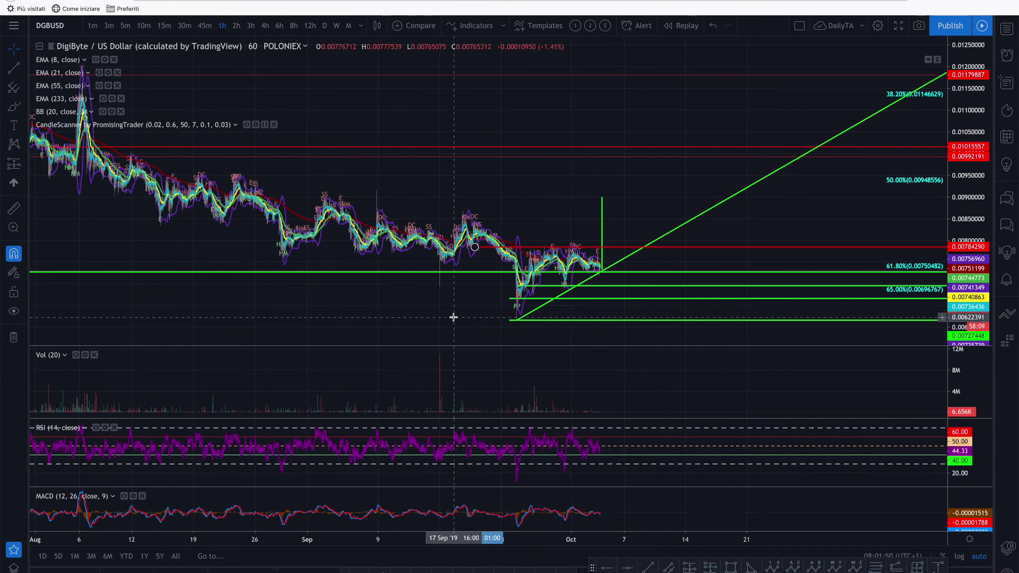
# Compare the vertical target line and the projected trend line with the support levels, from the long-term view to the latest 1-hour candles
pyautogui.scroll(-5, 454, 317)
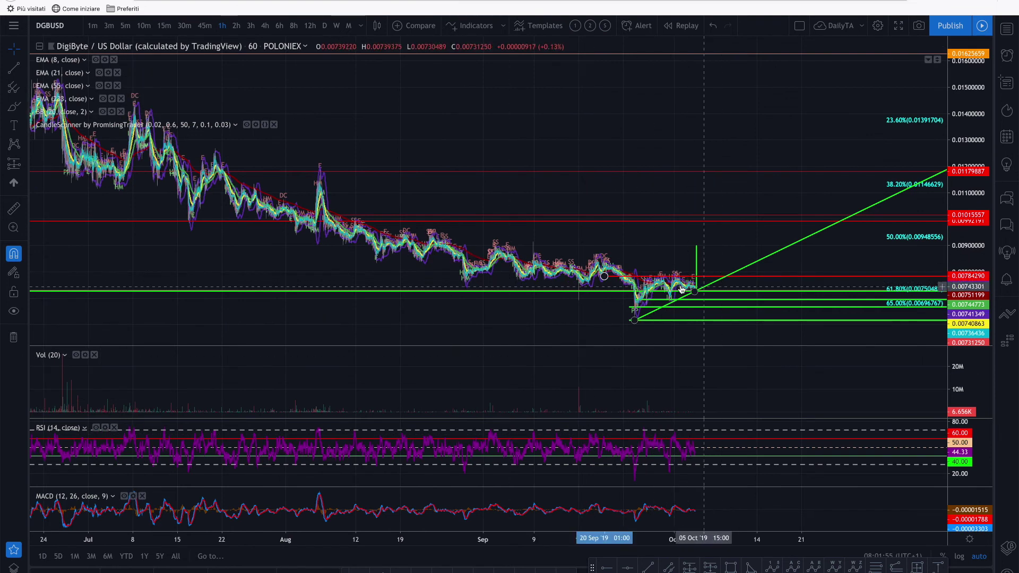
pyautogui.scroll(5, 682, 186)
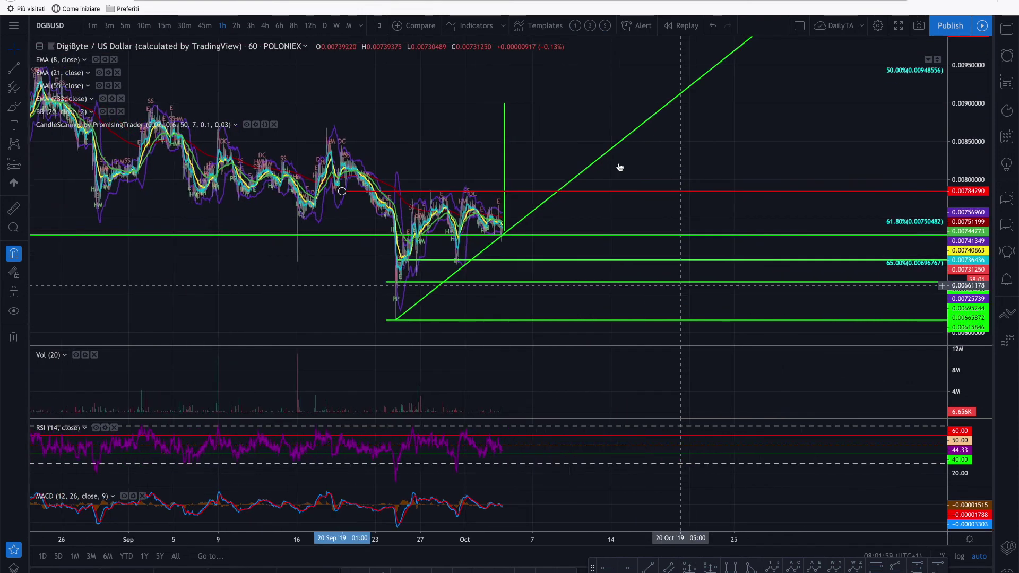
pyautogui.scroll(1, 620, 168)
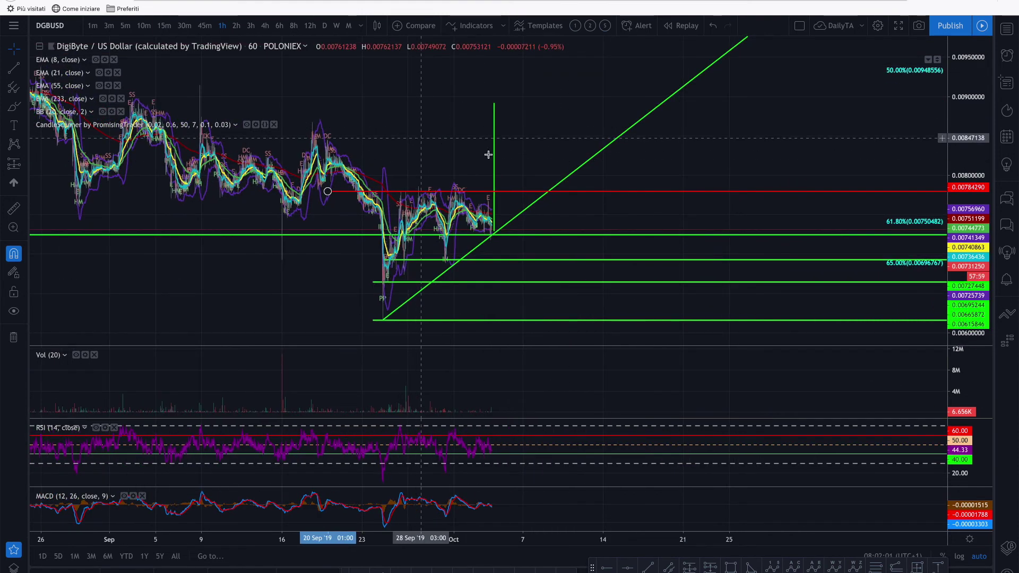
pyautogui.scroll(-6, 616, 157)
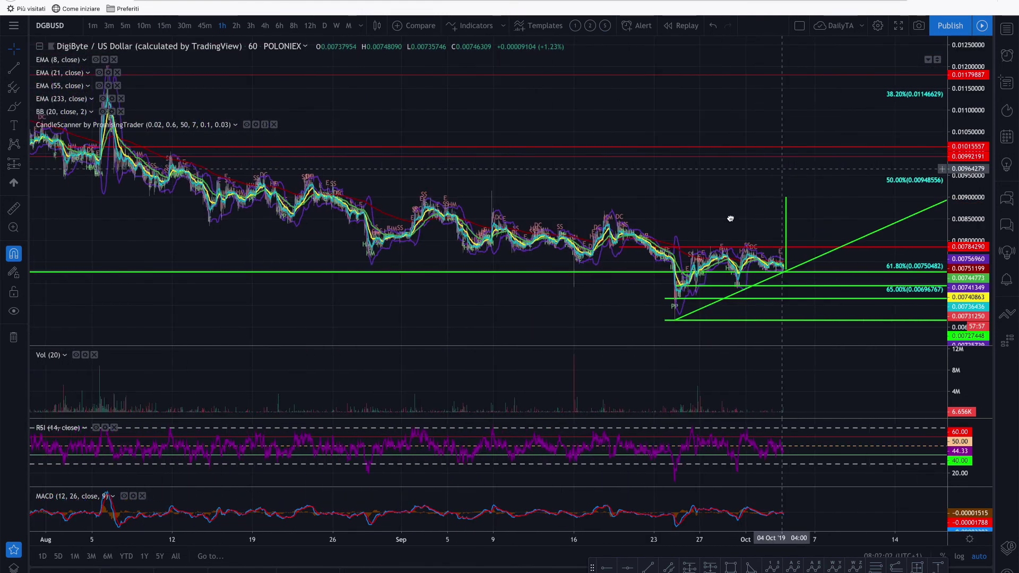
pyautogui.scroll(5, 722, 220)
pyautogui.scroll(4, 722, 220)
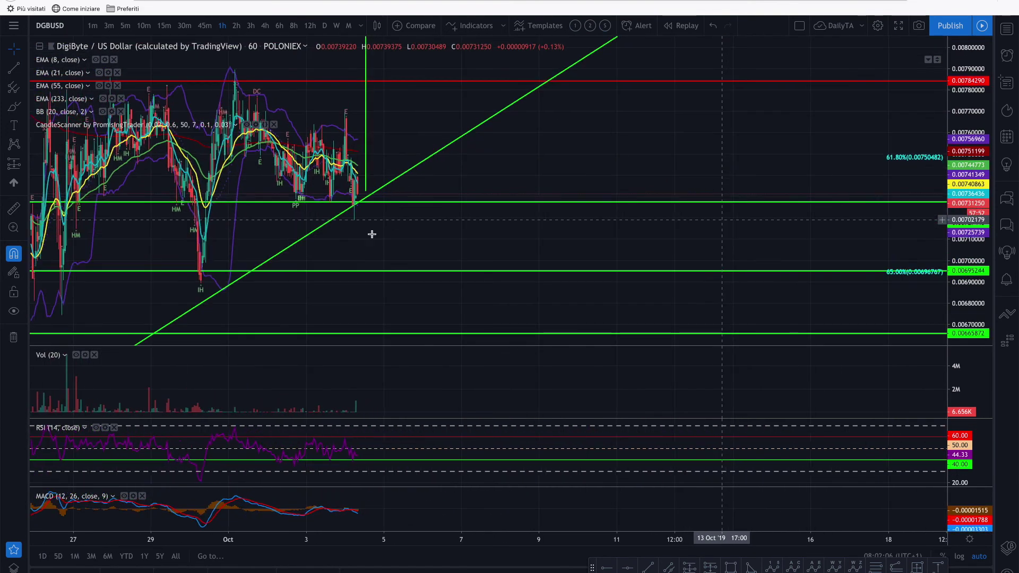
pyautogui.scroll(2, 371, 234)
pyautogui.moveTo(555, 262); pyautogui.dragTo(571, 262)
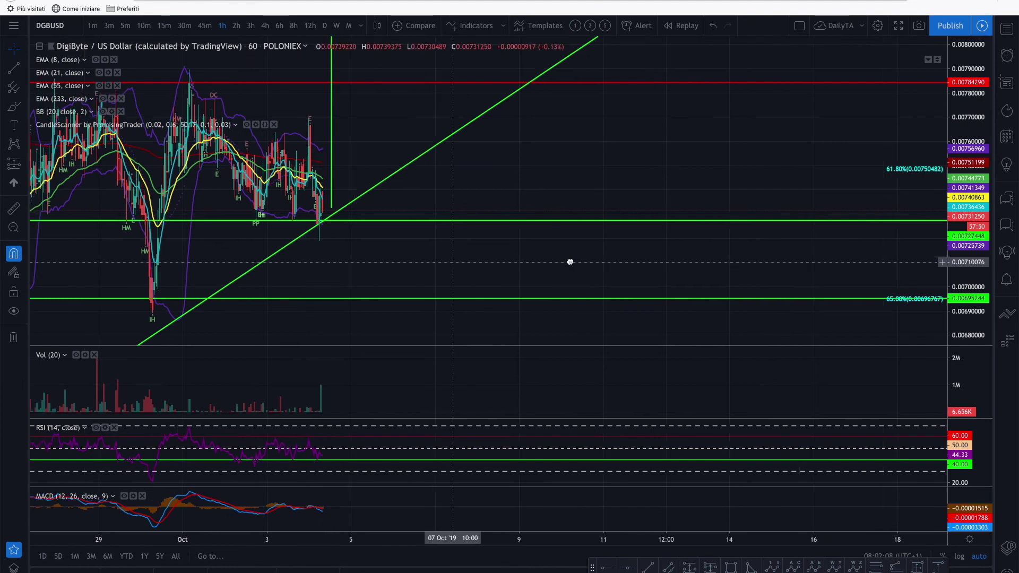
pyautogui.moveTo(453, 262); pyautogui.dragTo(573, 262)
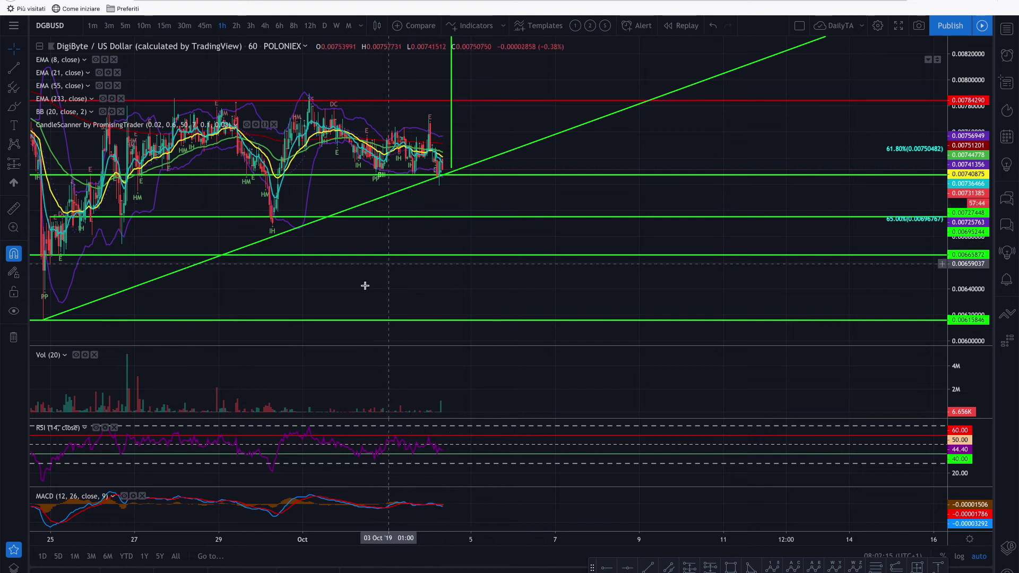
pyautogui.moveTo(511, 289); pyautogui.dragTo(550, 293)
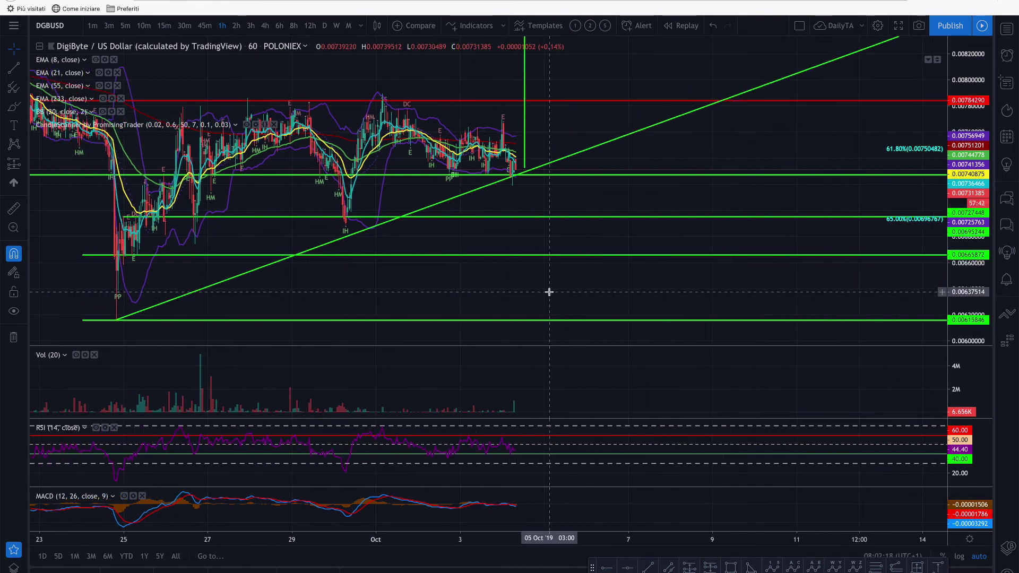
# Switch to the Poloniex DGBBTC chart on the daily timeframe and examine the price since August within the green zone
pyautogui.write('DGBBTC')
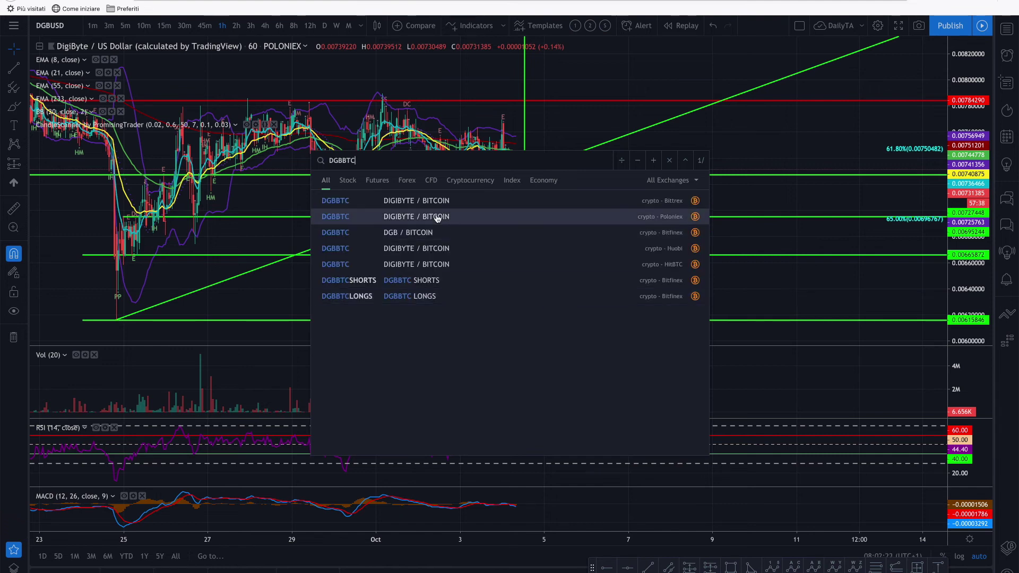
pyautogui.click(437, 218)
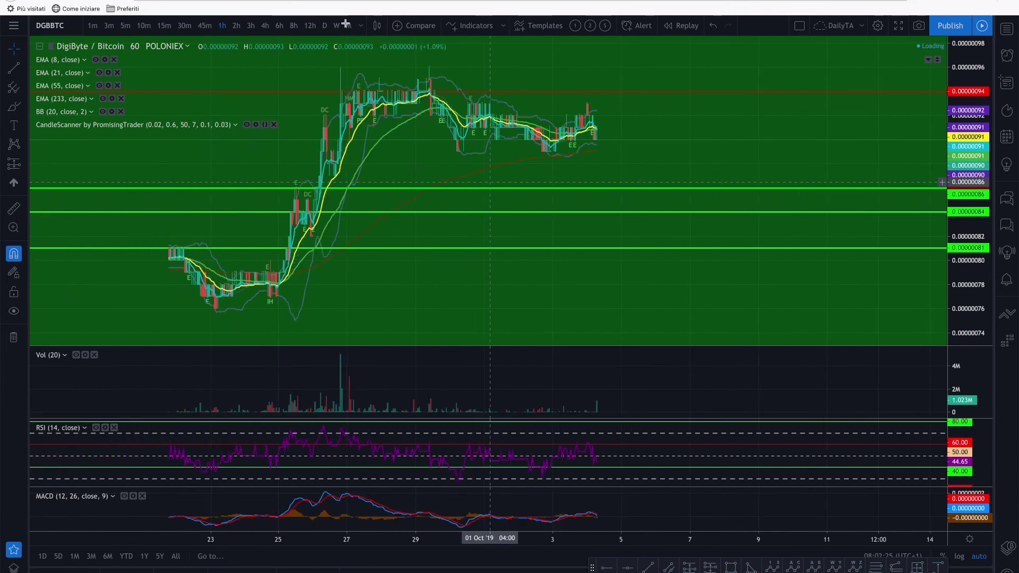
pyautogui.click(325, 28)
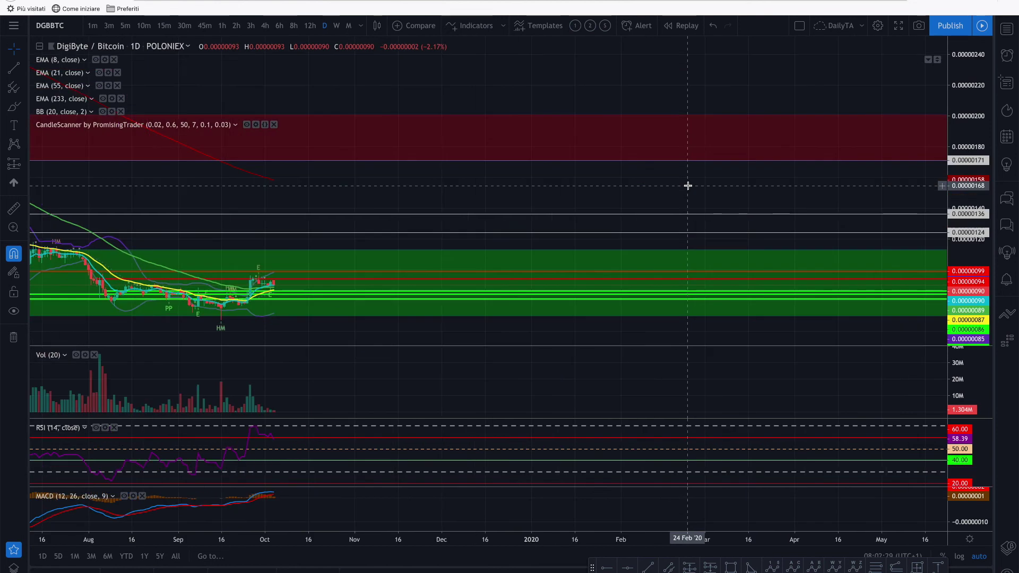
pyautogui.scroll(8, 688, 186)
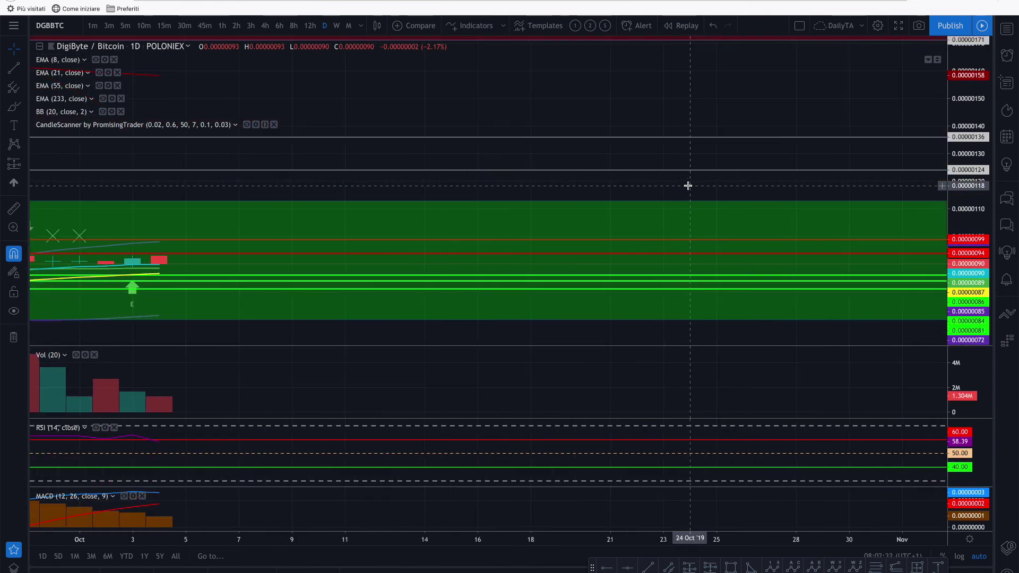
pyautogui.moveTo(426, 377); pyautogui.dragTo(747, 443)
pyautogui.scroll(-4, 747, 442)
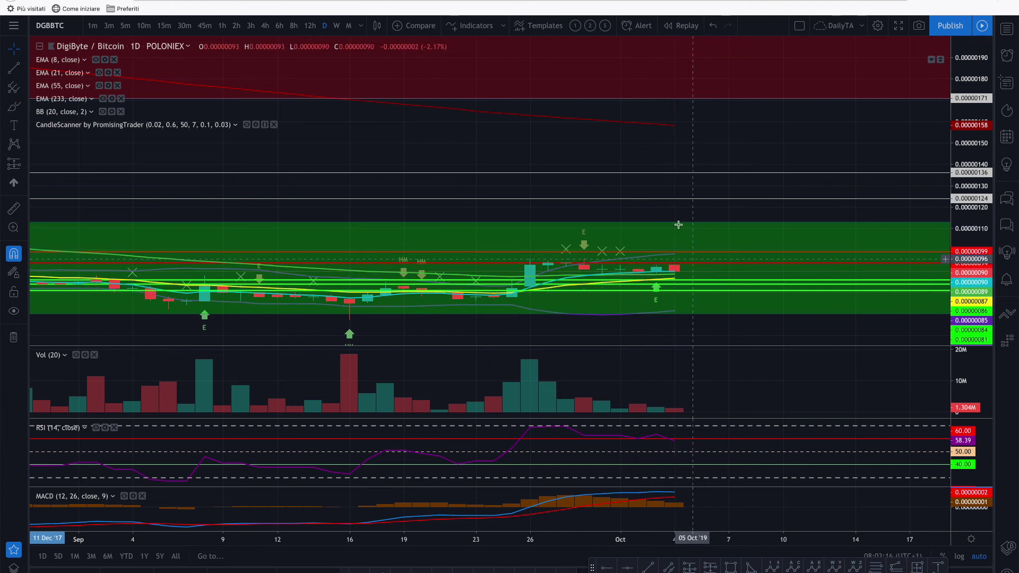
pyautogui.scroll(-2, 646, 209)
pyautogui.scroll(-3, 646, 210)
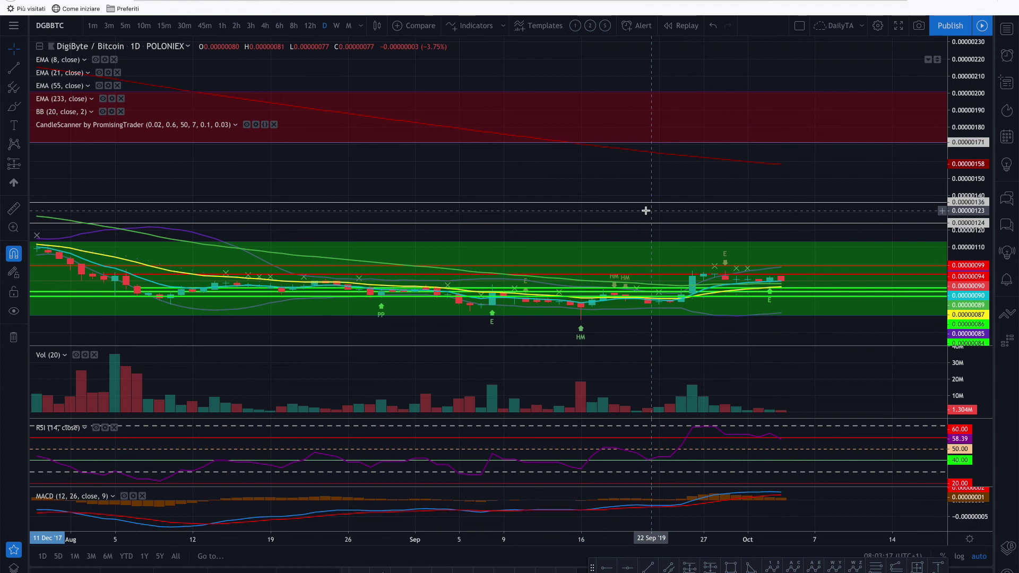
# Return to the Poloniex DGBUSD chart and examine the daily candles since mid-August against the trend line and support levels
pyautogui.write('DGBUSD')
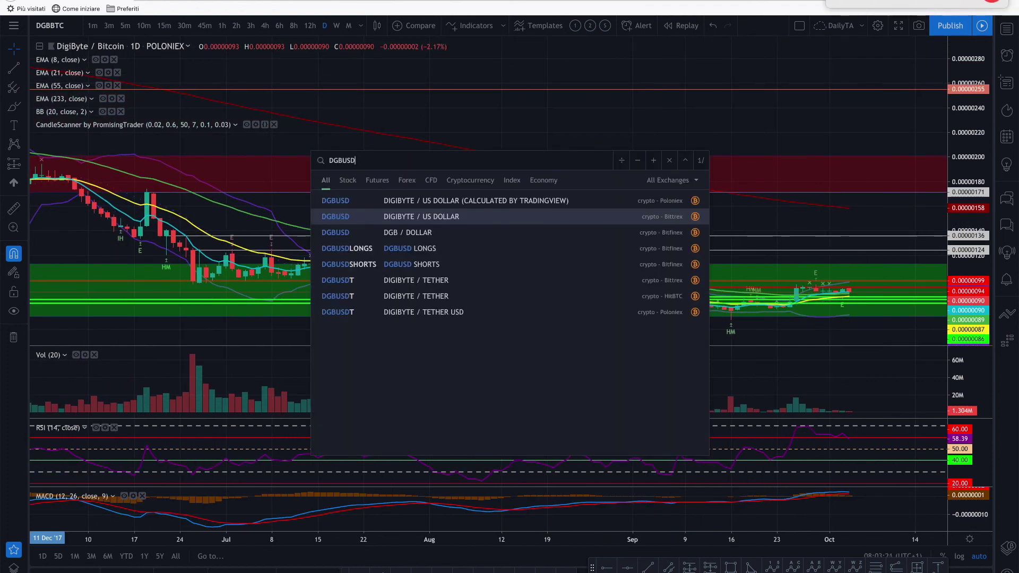
pyautogui.press('Return')
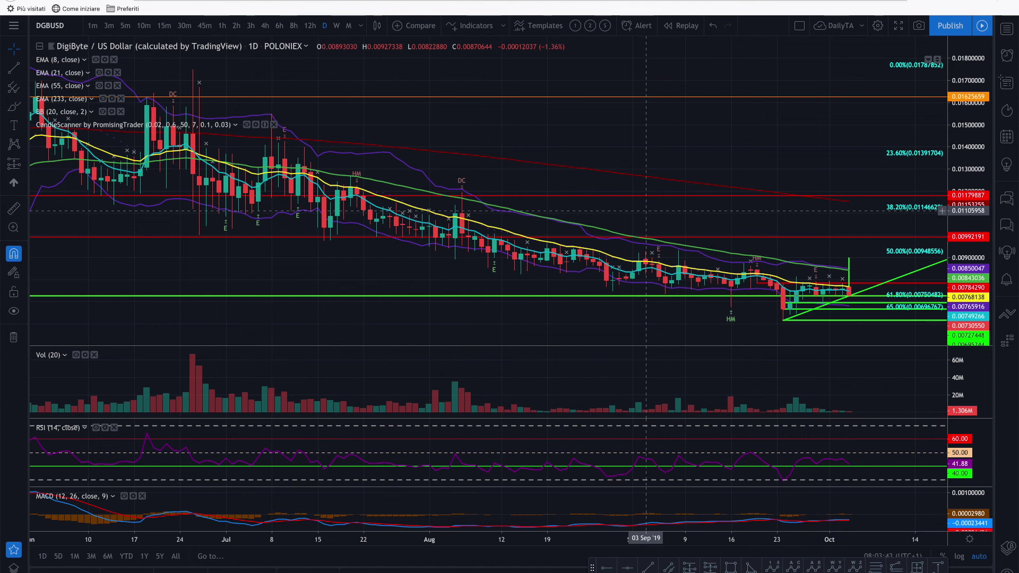
pyautogui.scroll(4, 796, 168)
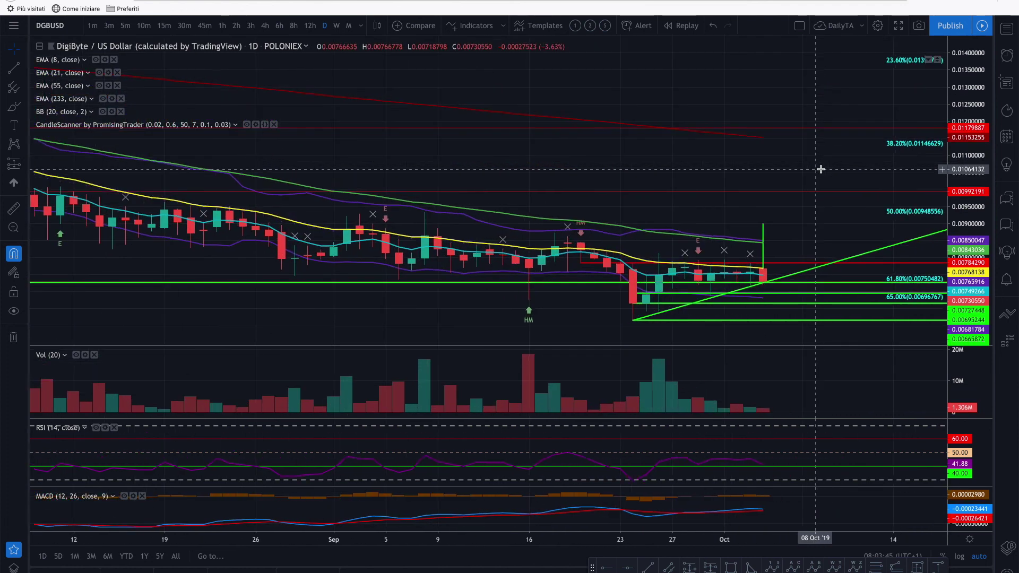
pyautogui.scroll(1, 821, 168)
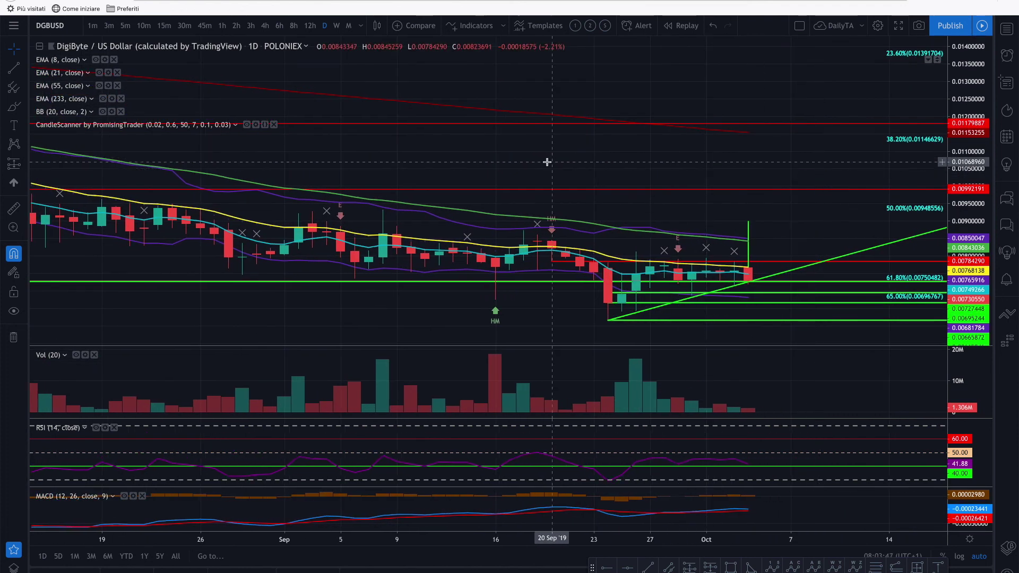